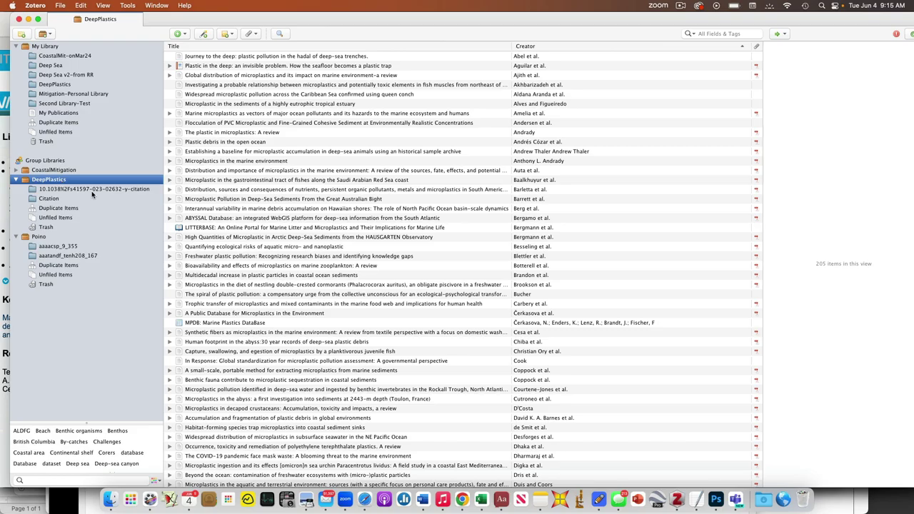
# Review the DeepPlastics group library's full item list and open the details of the article on pollutants in South American estuaries.
pyautogui.scroll(-20, 241, 220)
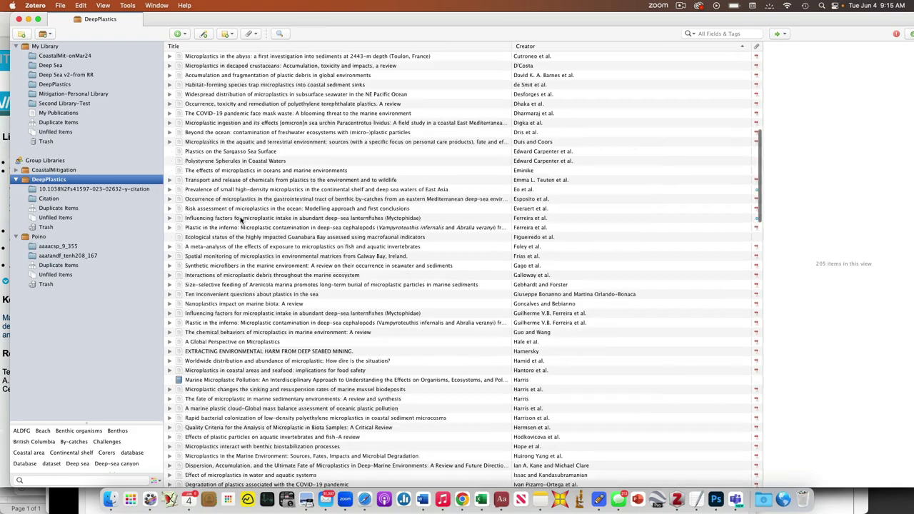
pyautogui.scroll(20, 241, 220)
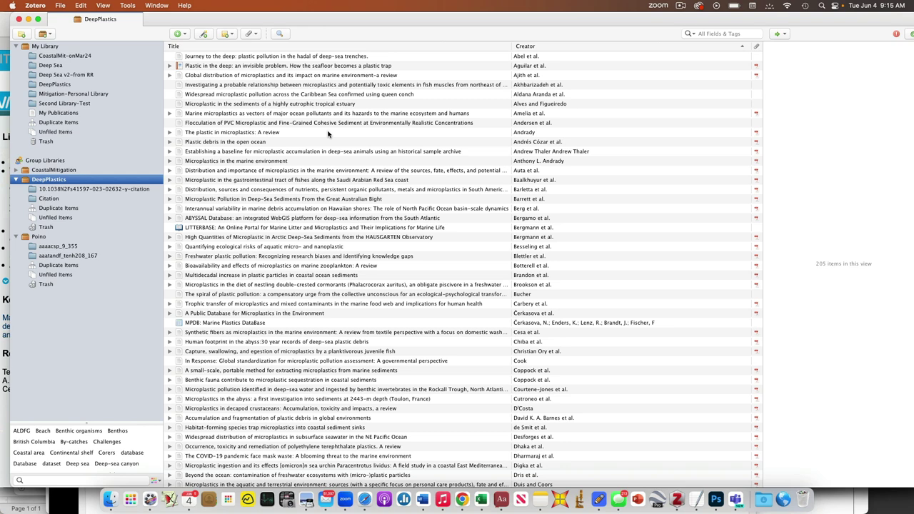
pyautogui.scroll(-15, 327, 133)
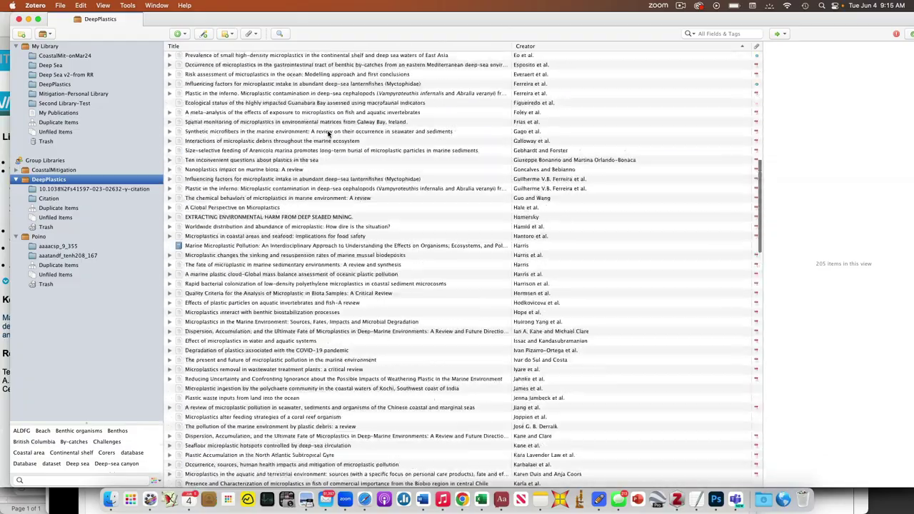
pyautogui.scroll(15, 327, 133)
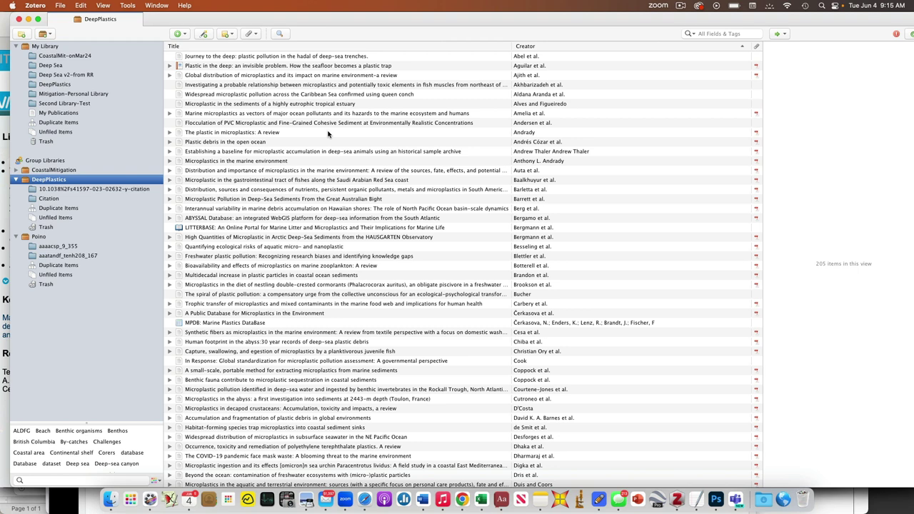
pyautogui.scroll(-20, 327, 158)
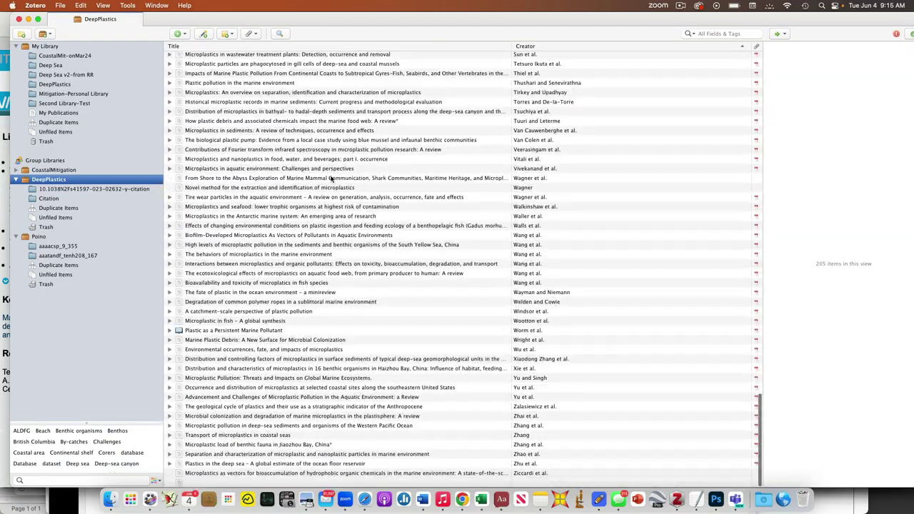
pyautogui.scroll(20, 329, 179)
pyautogui.scroll(15, 335, 193)
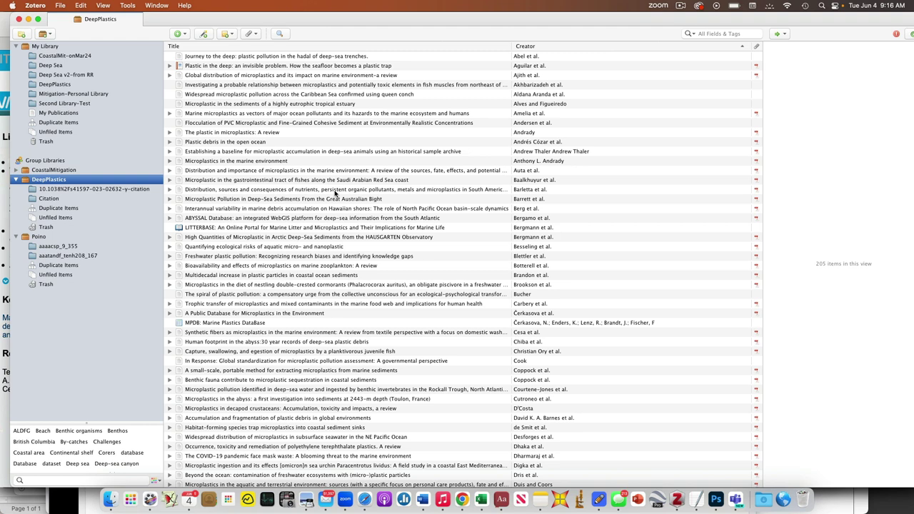
pyautogui.click(334, 190)
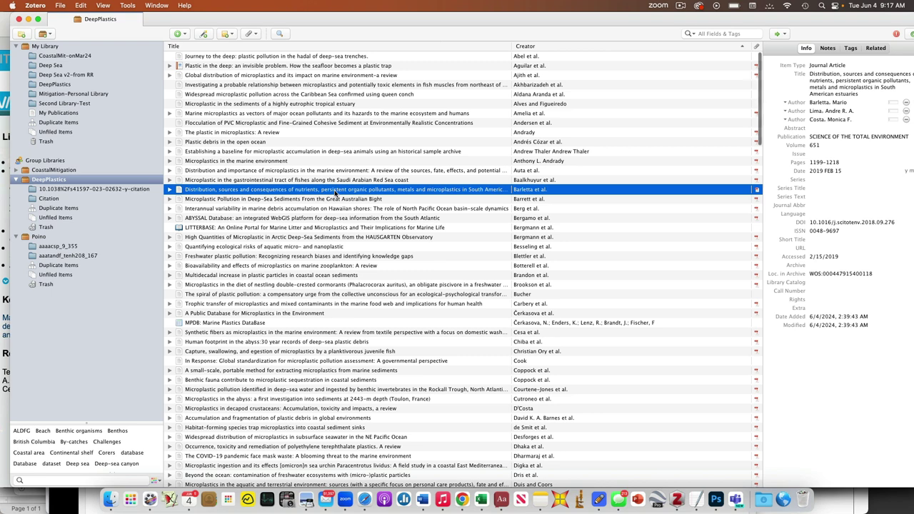
pyautogui.scroll(-10, 450, 218)
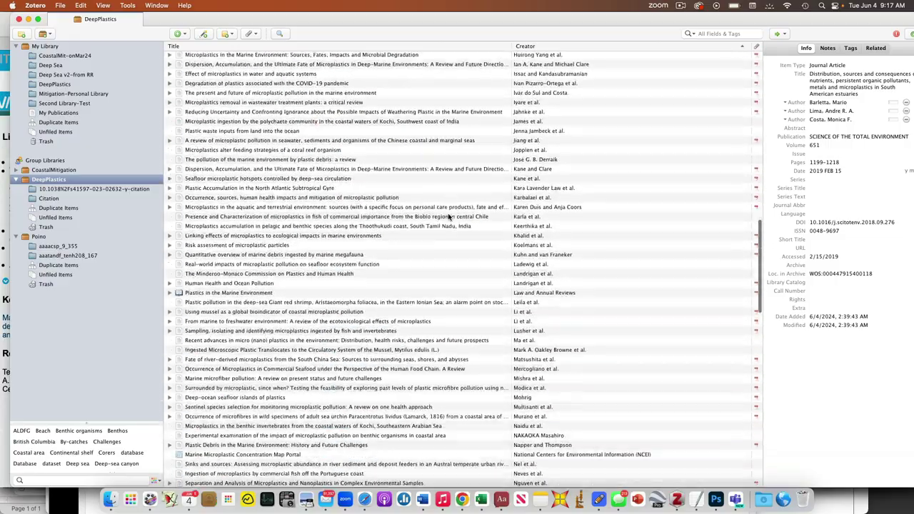
pyautogui.scroll(10, 449, 216)
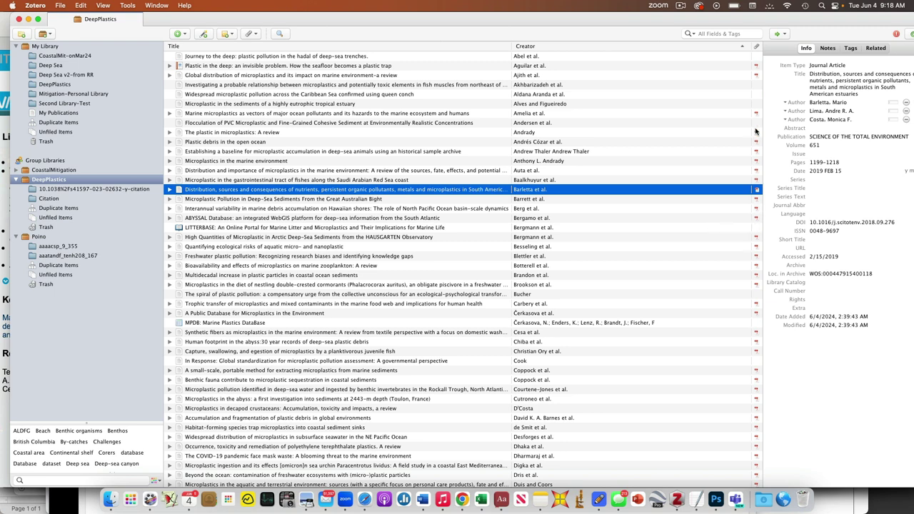
# Check the attachment column throughout the DeepPlastics library to see which items have a PDF attached.
pyautogui.moveTo(755, 130)
pyautogui.scroll(-15, 703, 140)
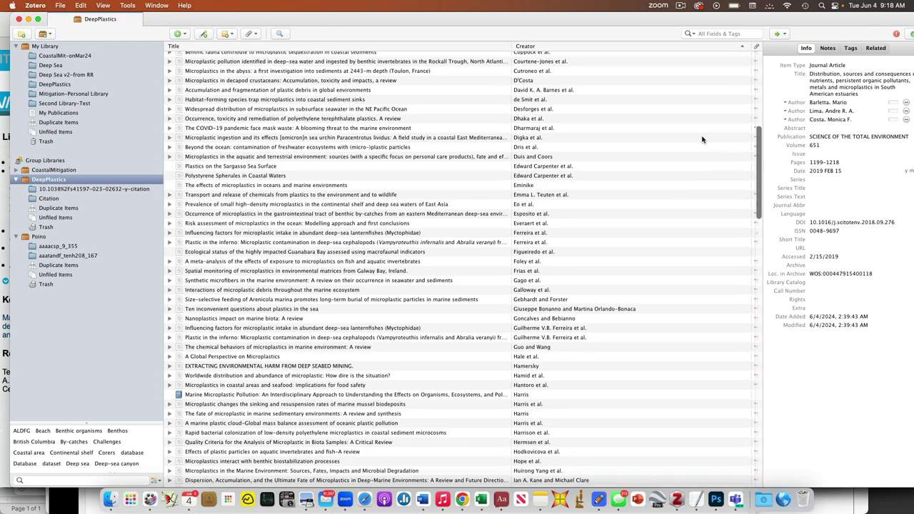
pyautogui.scroll(-15, 702, 139)
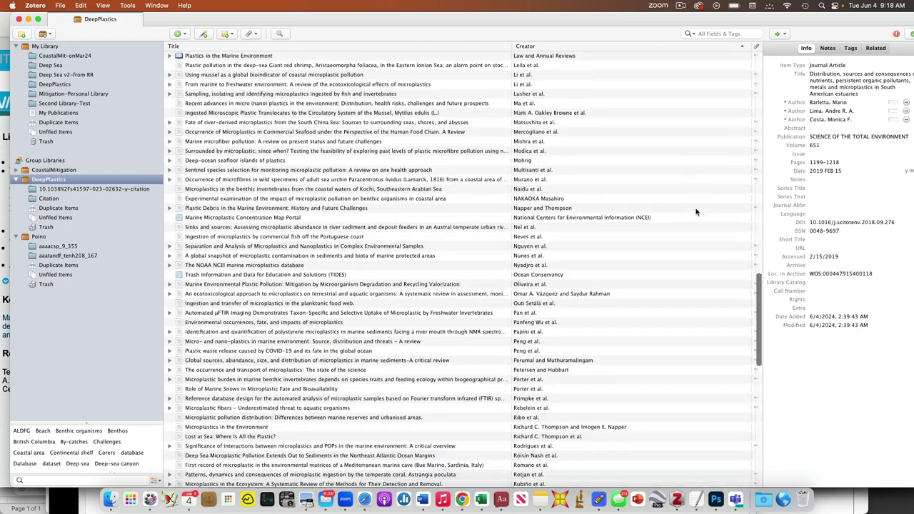
pyautogui.click(697, 243)
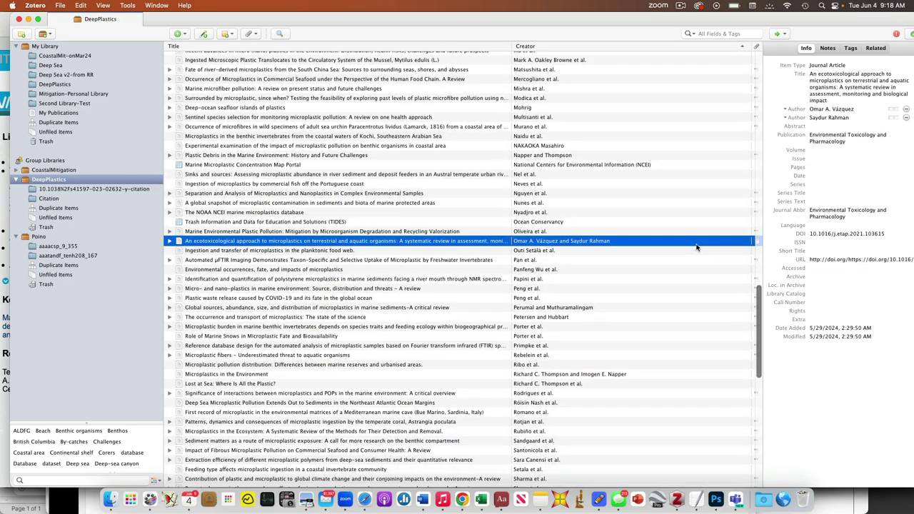
pyautogui.scroll(20, 705, 284)
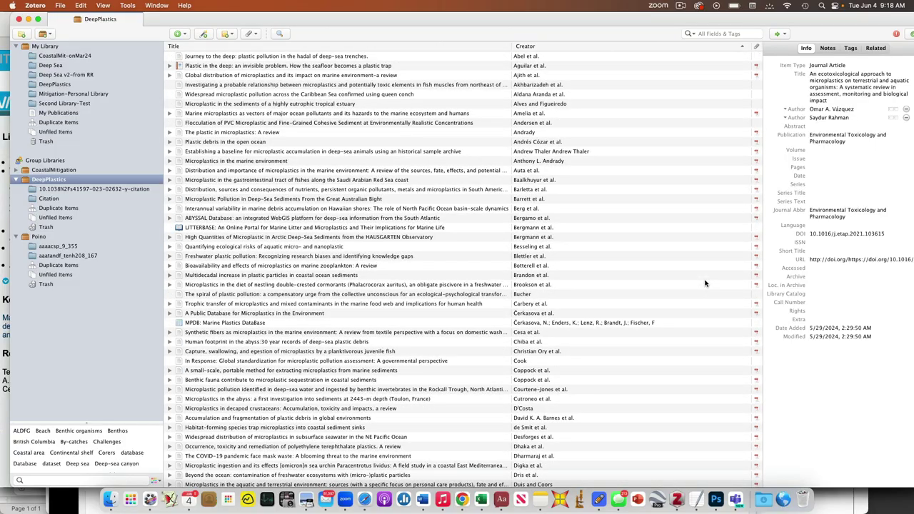
pyautogui.scroll(-15, 705, 284)
pyautogui.scroll(-15, 705, 283)
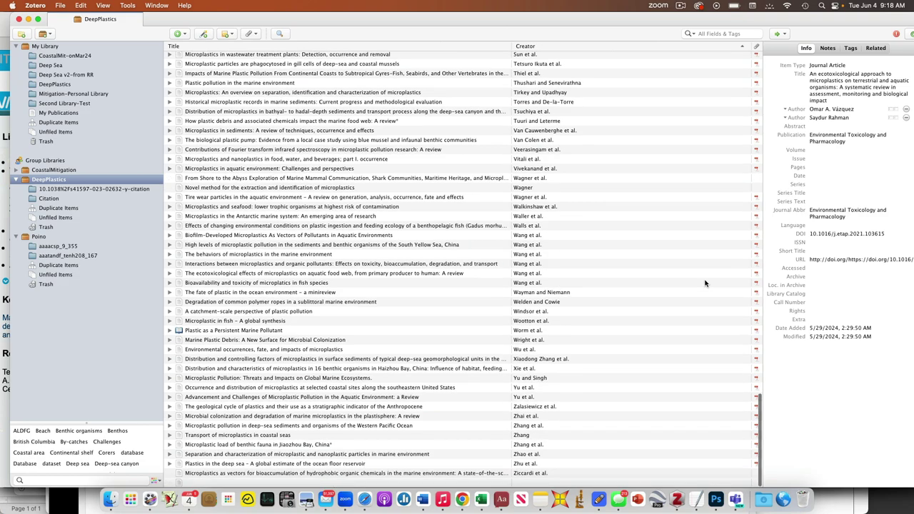
pyautogui.scroll(20, 705, 284)
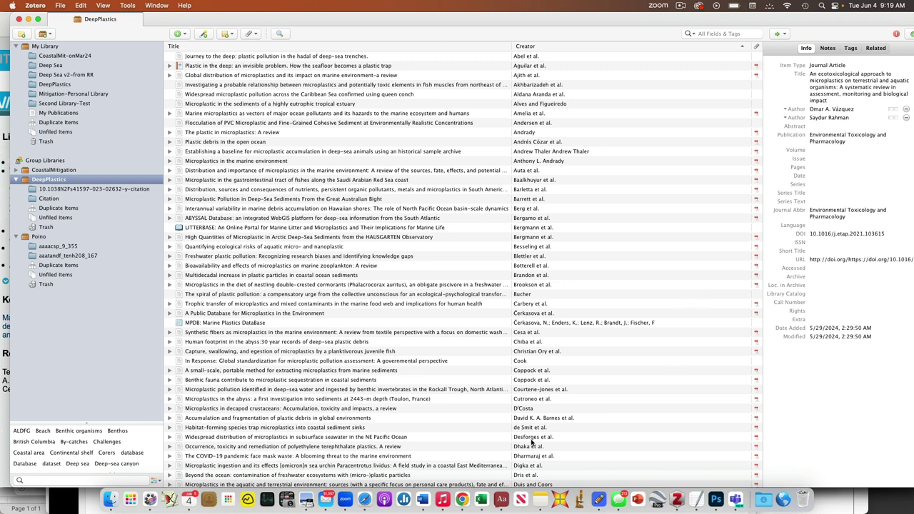
# Switch to Chrome, put away the web Zotero library window, and show the Library Hunting sheet of Literature Targets.
pyautogui.click(462, 499)
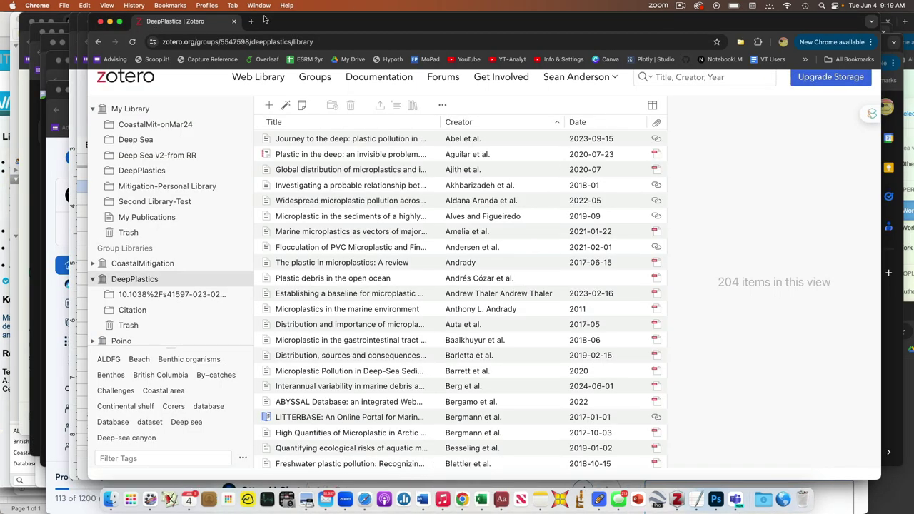
pyautogui.click(101, 22)
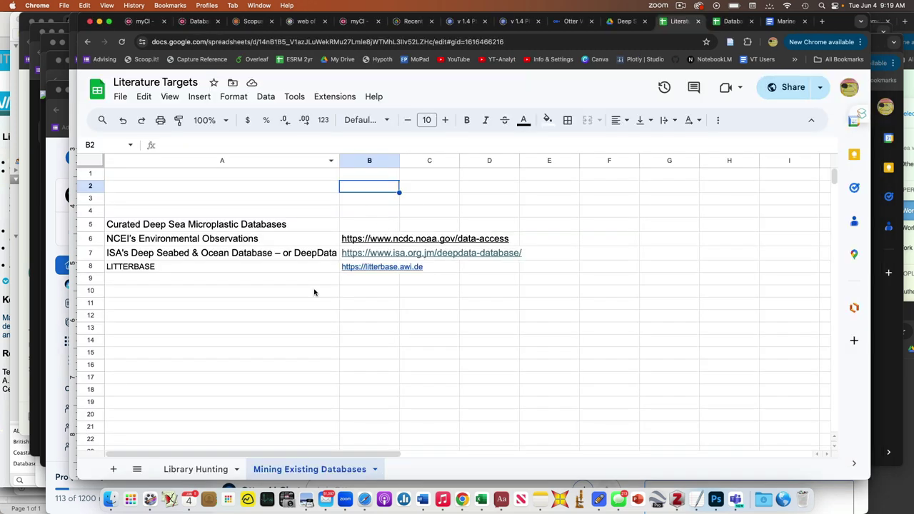
pyautogui.click(203, 469)
pyautogui.scroll(10, 293, 345)
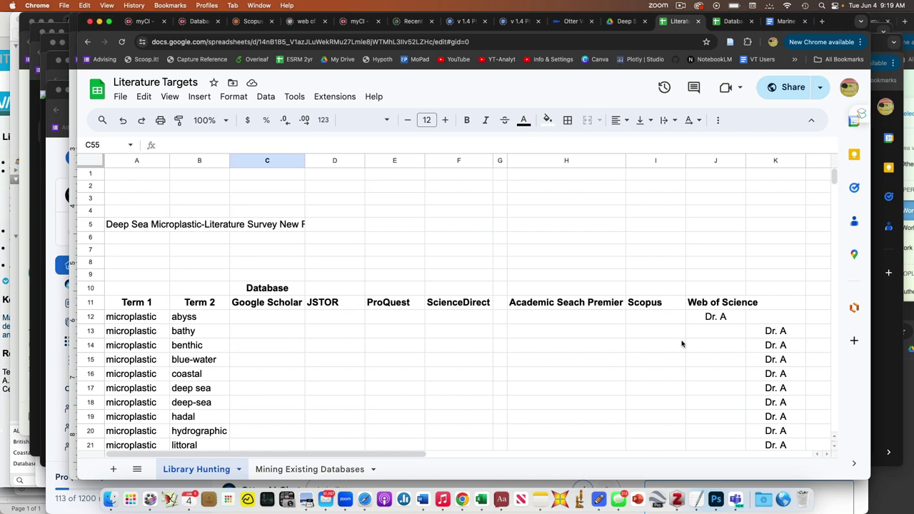
# Move the "Dr. A" entries from K13:K36 into the Web of Science column, starting at J13.
pyautogui.click(766, 332)
pyautogui.scroll(-1, 767, 333)
pyautogui.scroll(-8, 768, 334)
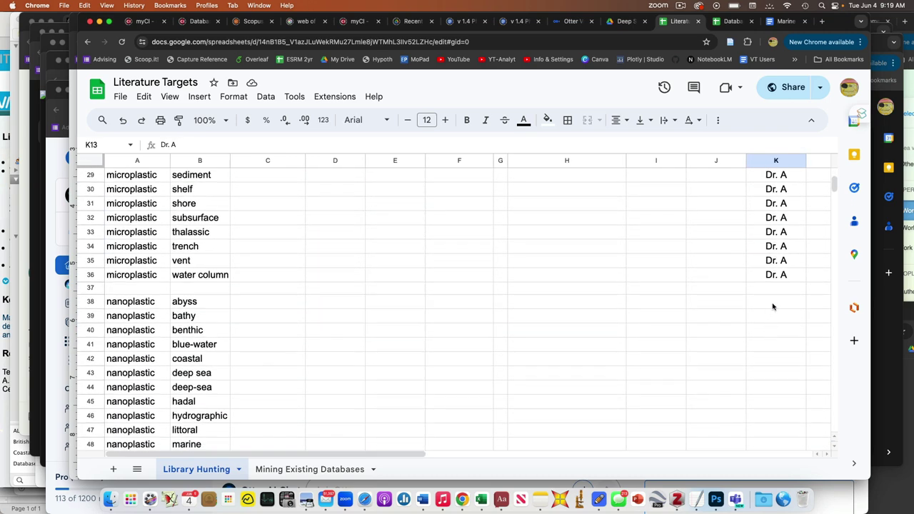
pyautogui.keyDown('shift'); pyautogui.click(772, 277); pyautogui.keyUp('shift')
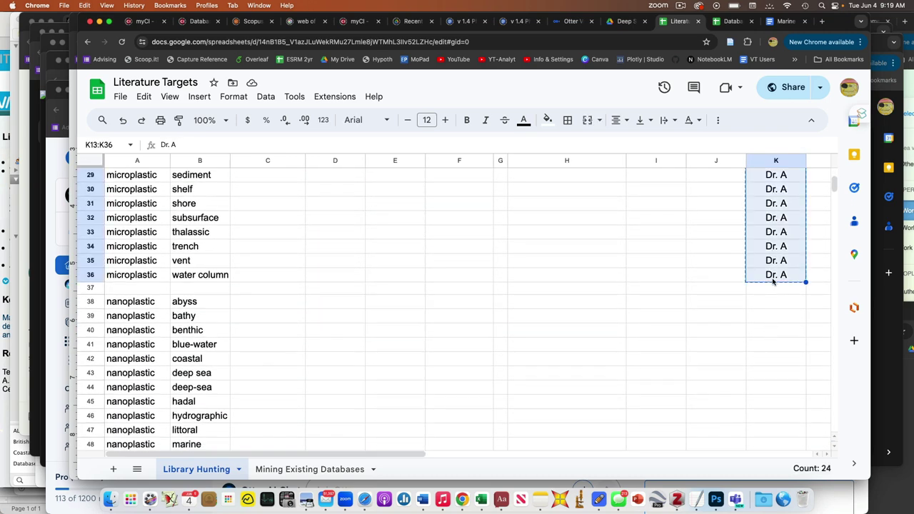
pyautogui.scroll(7, 772, 280)
pyautogui.click(710, 247)
pyautogui.press('super+v')
pyautogui.click(789, 264)
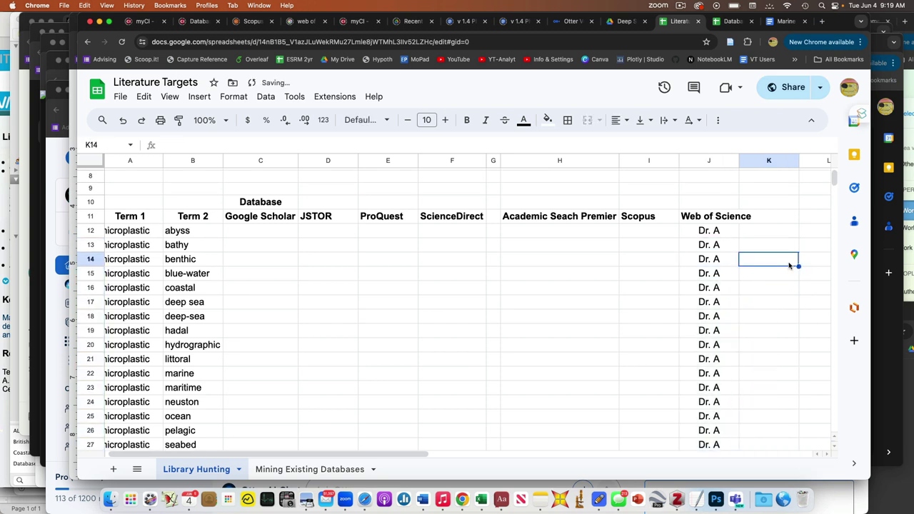
# Go through the database headings in row 11, from Google Scholar to Scopus, to review the sources being searched.
pyautogui.click(616, 288)
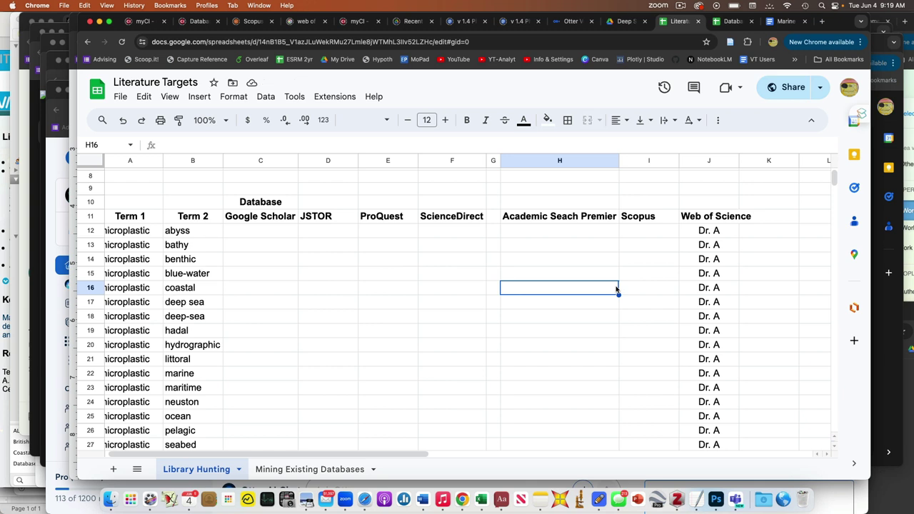
pyautogui.click(652, 207)
pyautogui.press('Down')
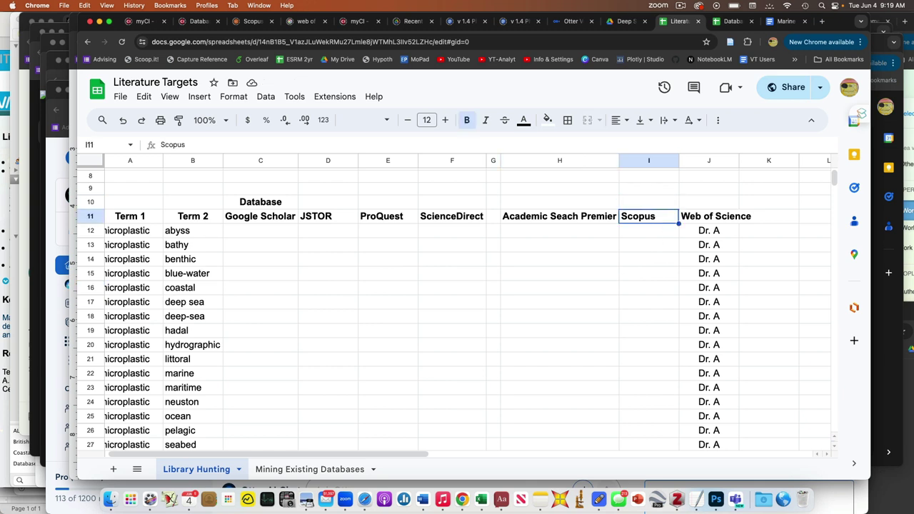
pyautogui.click(559, 215)
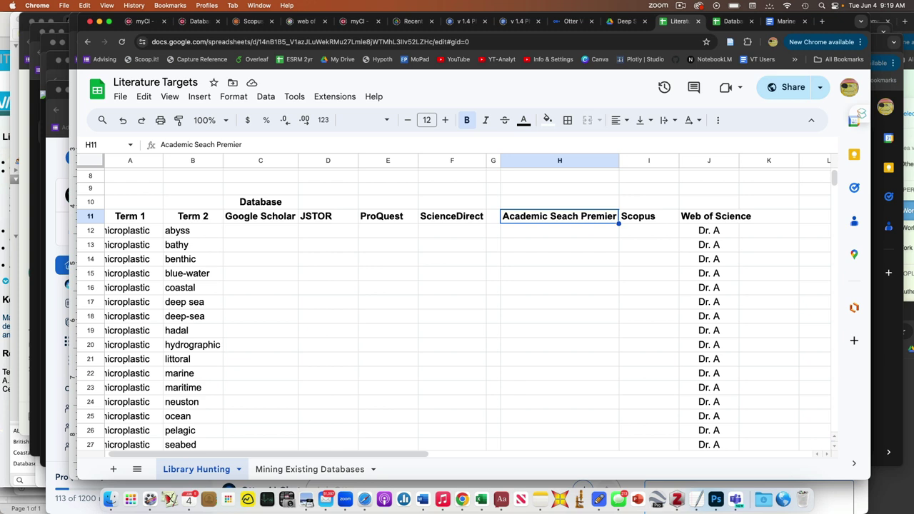
pyautogui.press('Left')
pyautogui.press('Left')
pyautogui.press('Left')
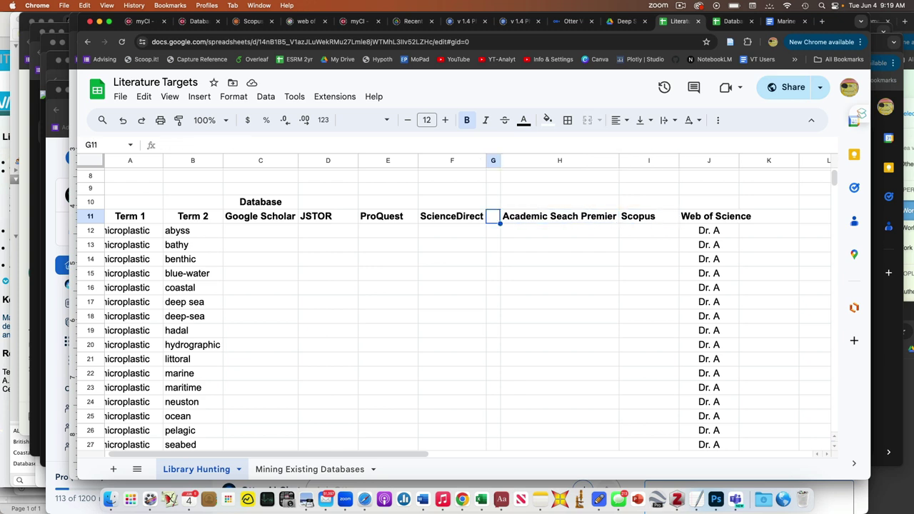
pyautogui.press('Left')
pyautogui.press('Left')
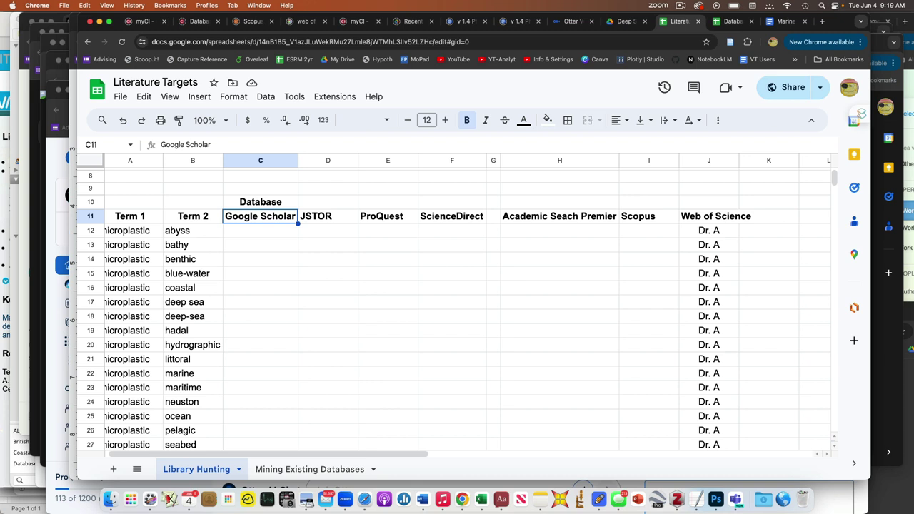
pyautogui.press('Right')
pyautogui.press('Right')
pyautogui.press('Right')
pyautogui.press('Right')
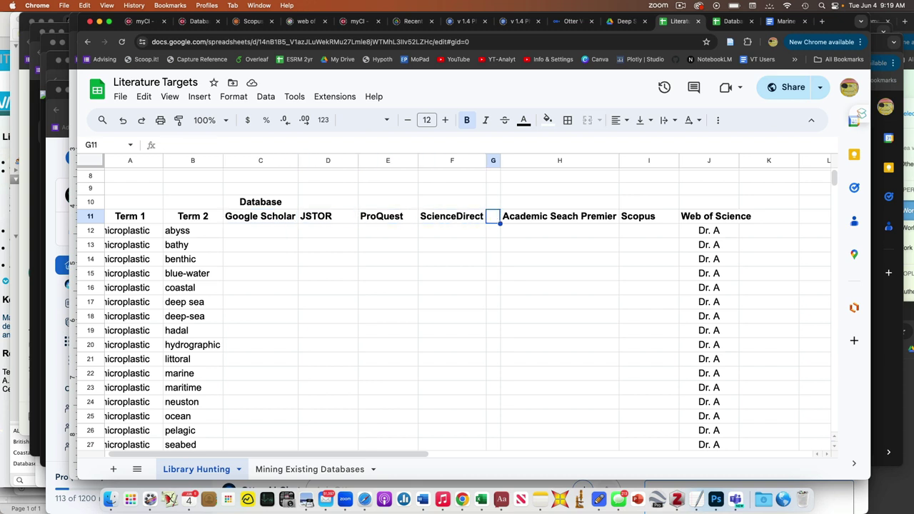
pyautogui.press('Right')
pyautogui.press('Left')
pyautogui.press('Left')
pyautogui.press('Left')
pyautogui.press('Left')
pyautogui.press('Left')
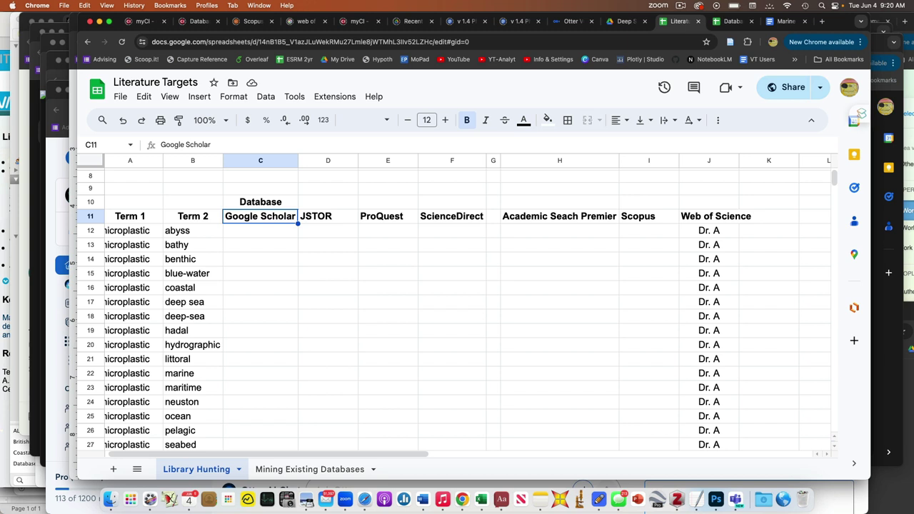
pyautogui.click(646, 218)
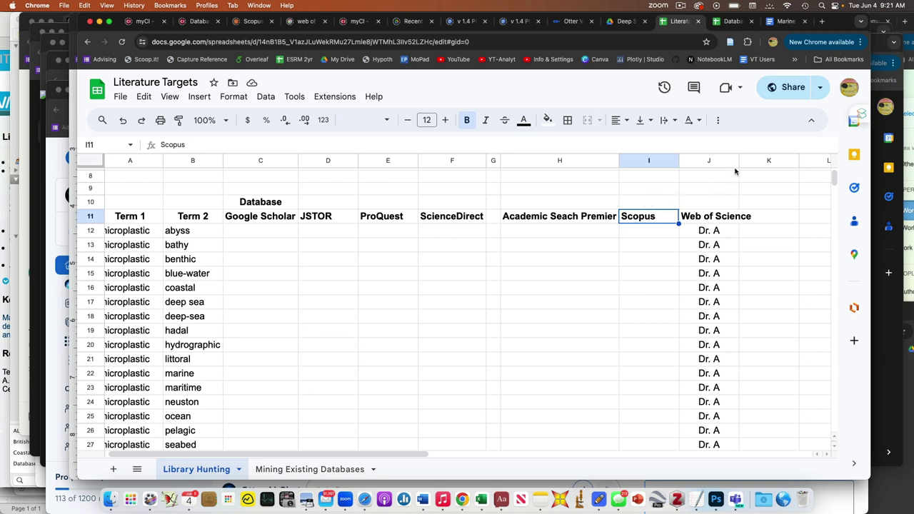
# Widen column J so that the Web of Science heading fits inside it.
pyautogui.moveTo(739, 162); pyautogui.dragTo(757, 161)
pyautogui.click(753, 189)
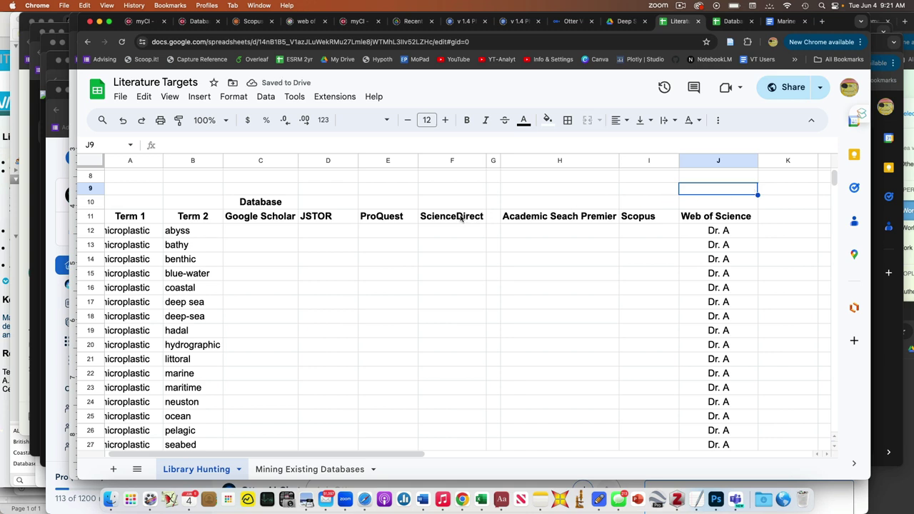
# Compare the Google Scholar, JSTOR, ProQuest and ScienceDirect headings in row 11 by stepping back and forth between them.
pyautogui.click(482, 220)
pyautogui.press('Left')
pyautogui.press('Left')
pyautogui.press('Left')
pyautogui.press('Right')
pyautogui.press('Right')
pyautogui.press('Right')
pyautogui.press('Left')
pyautogui.press('Left')
pyautogui.press('Left')
pyautogui.press('Right')
pyautogui.press('Right')
pyautogui.press('Left')
pyautogui.press('Left')
pyautogui.press('Right')
pyautogui.press('Right')
pyautogui.press('Right')
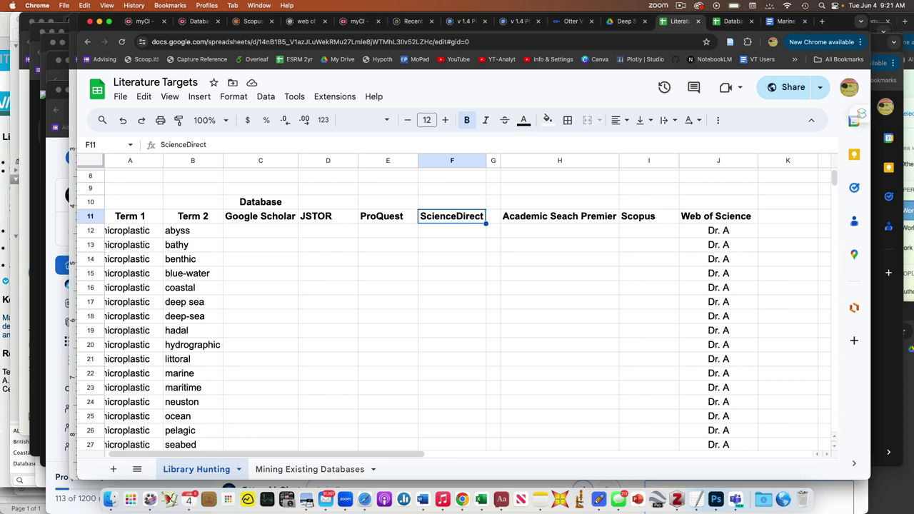
# Examine the Term 1 and Term 2 search pairs, such as microplastic with abyss and benthic.
pyautogui.scroll(-5, 454, 305)
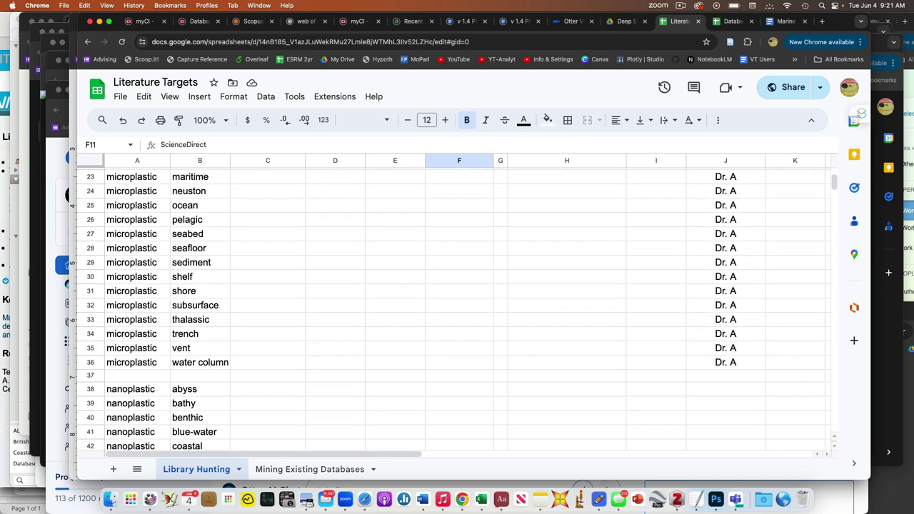
pyautogui.scroll(10, 440, 227)
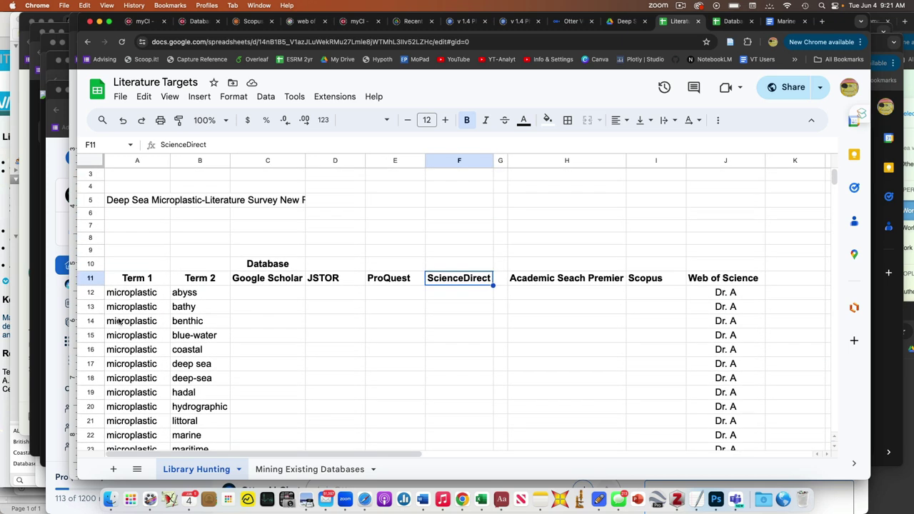
pyautogui.click(132, 298)
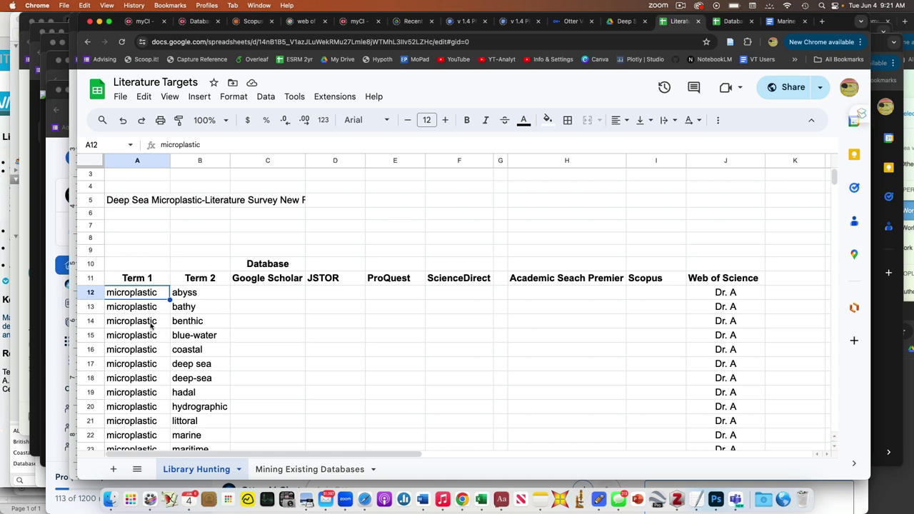
pyautogui.click(179, 325)
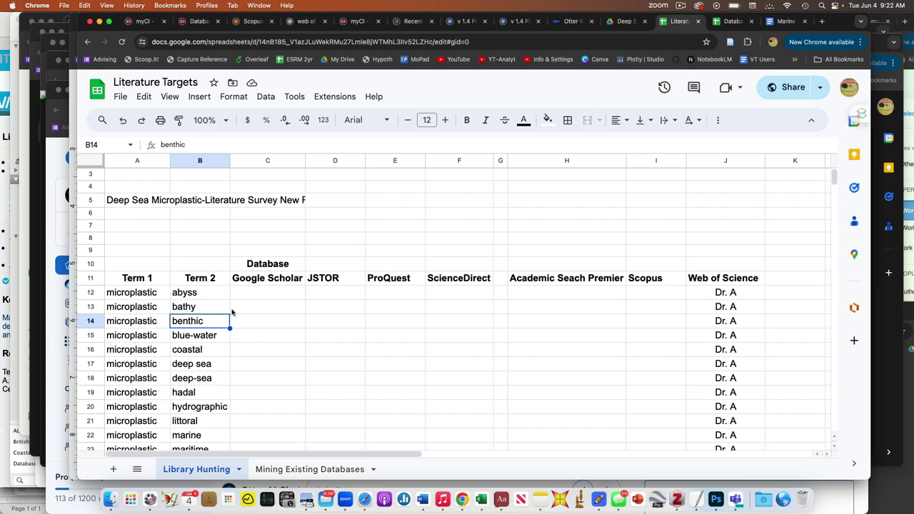
# Check the row 12 cells from the JSTOR column back to the microplastic and abyss search pair.
pyautogui.click(319, 279)
pyautogui.press('Down')
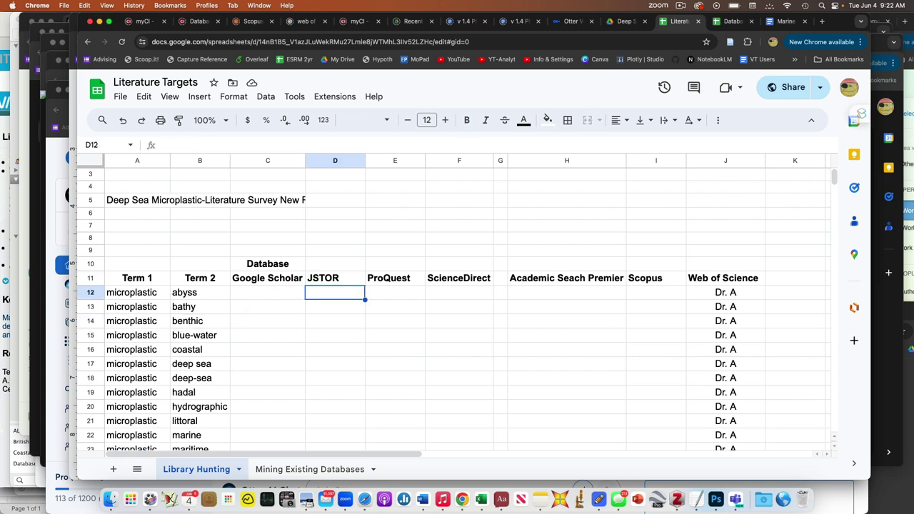
pyautogui.press('Left')
pyautogui.press('Left')
pyautogui.press('Left')
pyautogui.press('Right')
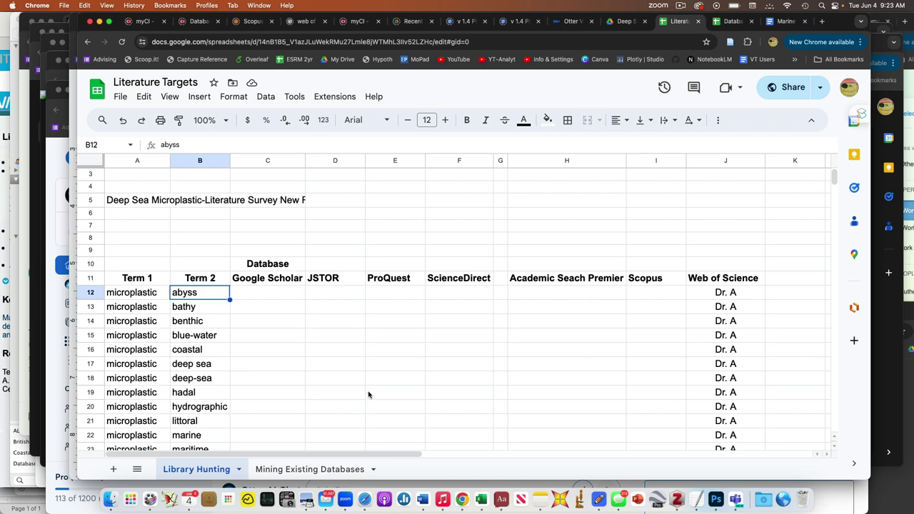
# Switch to Zotero and compare the details of the LITTERBASE portal and HAUSGARTEN Observatory entries in the DeepPlastics library.
pyautogui.click(675, 507)
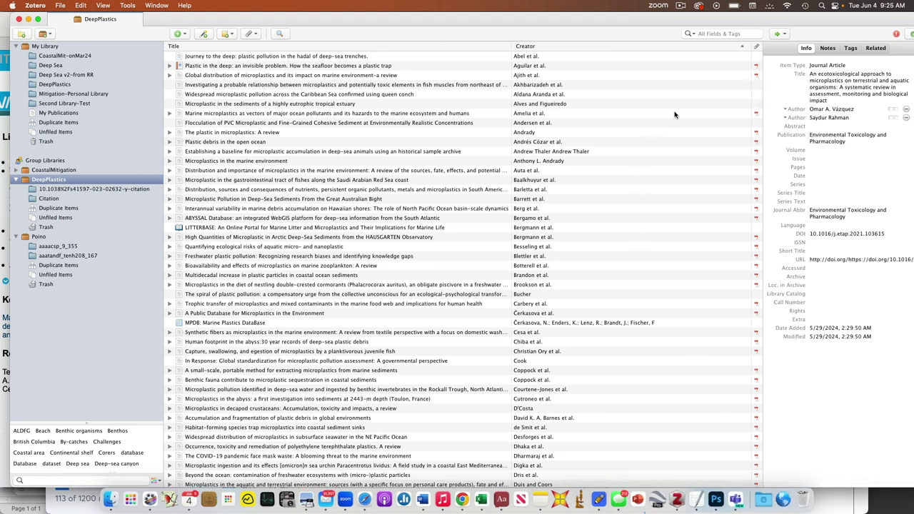
pyautogui.scroll(-1, 488, 80)
pyautogui.scroll(1, 505, 83)
pyautogui.click(742, 48)
pyautogui.click(742, 47)
pyautogui.moveTo(546, 229); pyautogui.dragTo(548, 244)
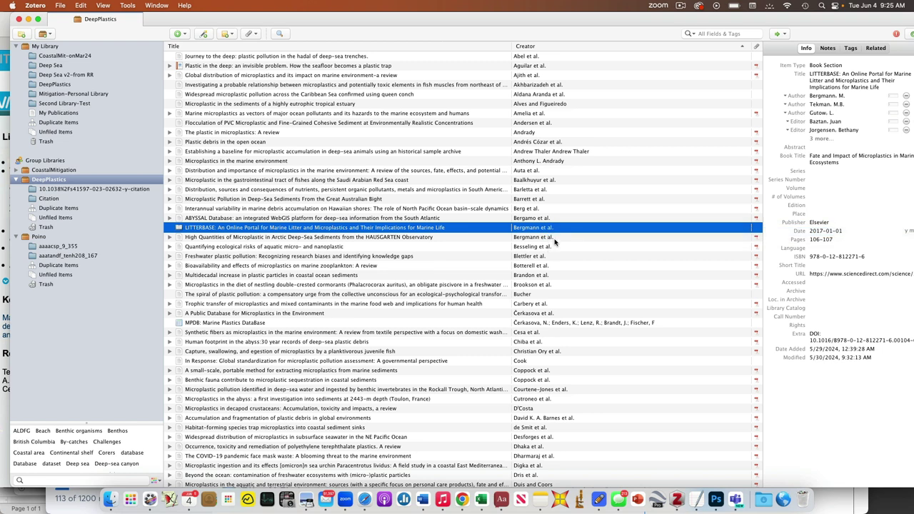
pyautogui.click(554, 239)
pyautogui.click(557, 229)
pyautogui.press('Down')
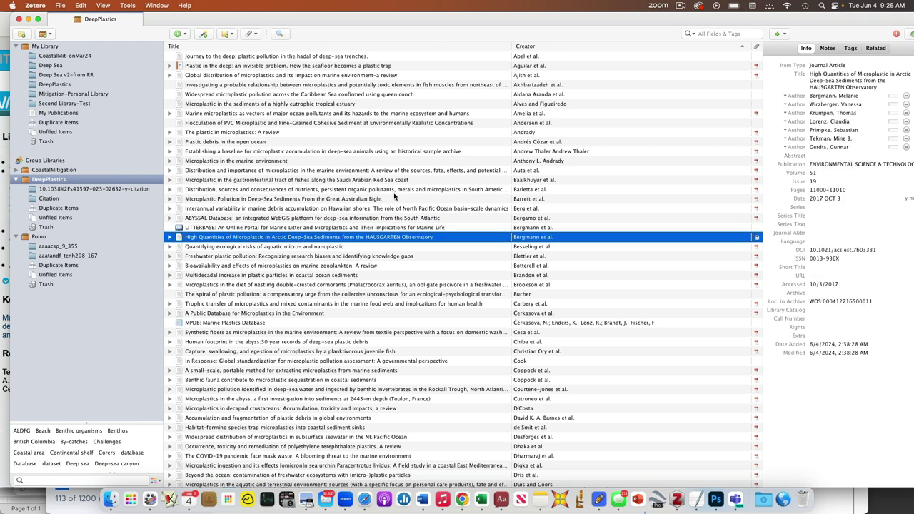
pyautogui.rightClick(393, 242)
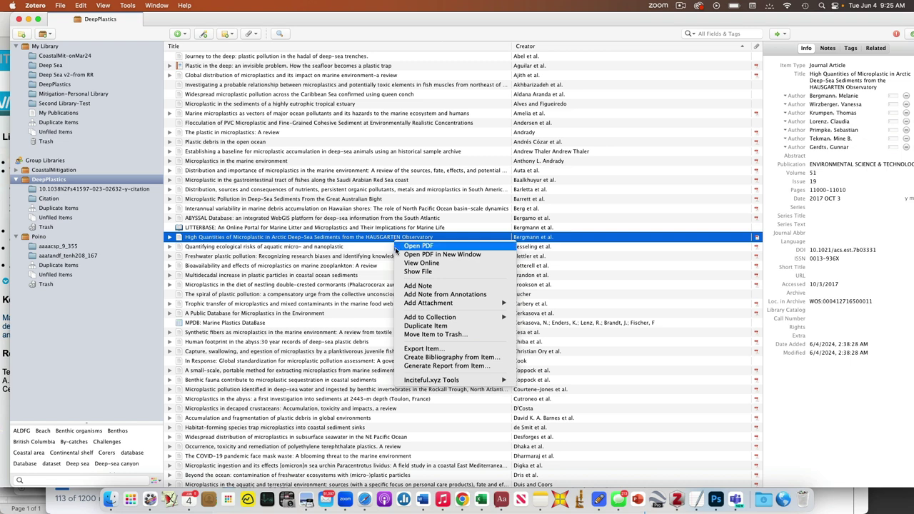
pyautogui.moveTo(426, 382)
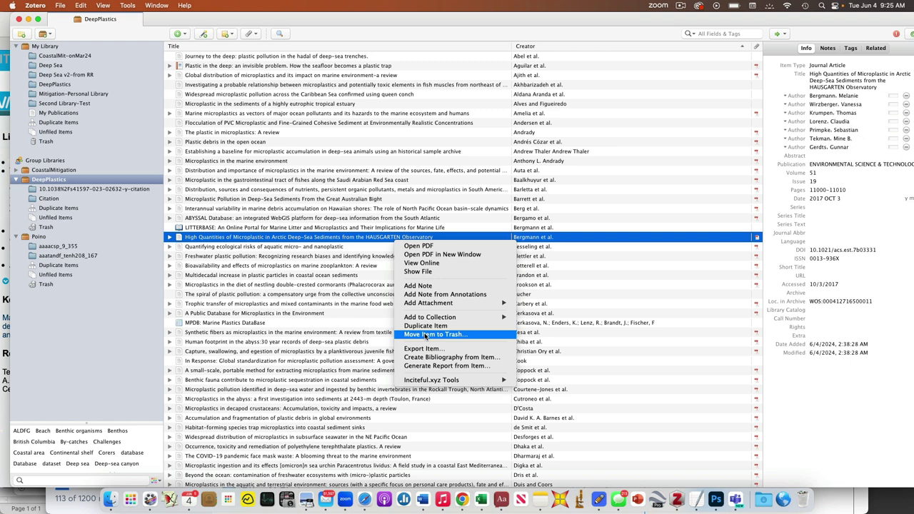
pyautogui.click(592, 209)
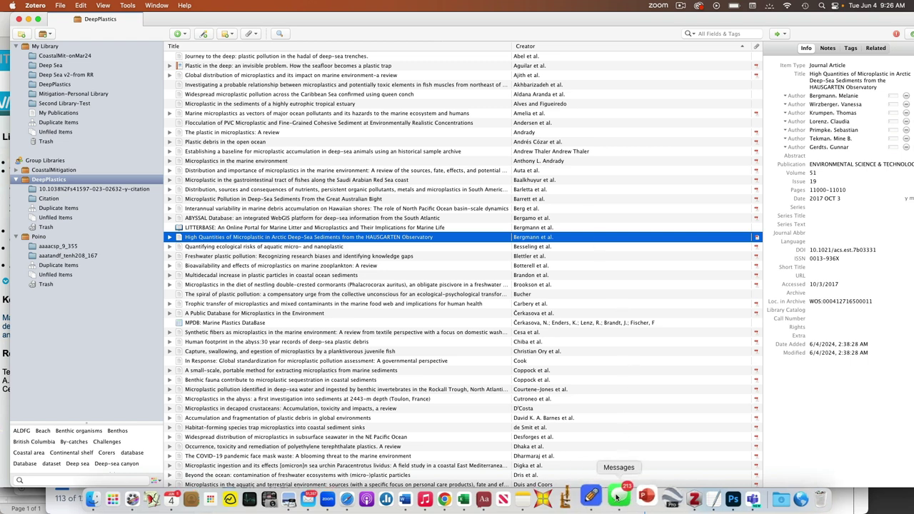
# Return to the Literature Targets spreadsheet in Chrome and review the microplastic and abyss pair with its Google Scholar cell.
pyautogui.click(462, 495)
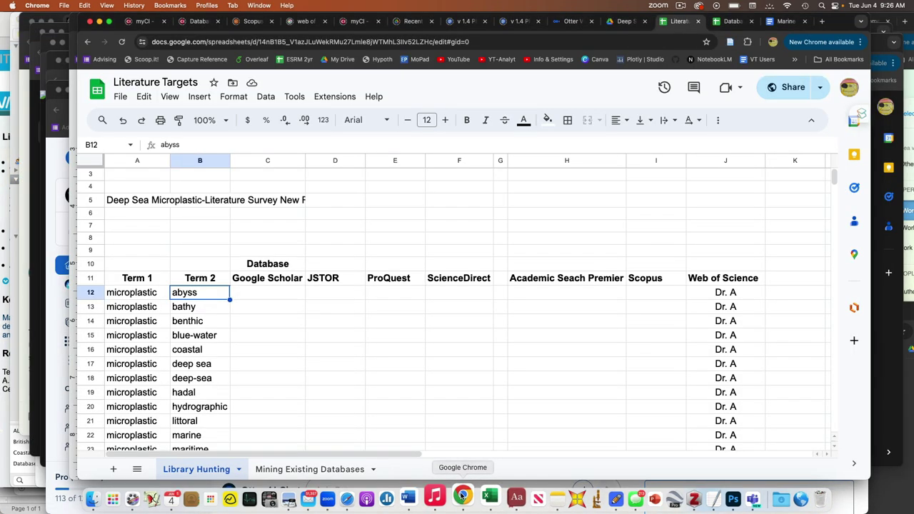
pyautogui.scroll(-2, 363, 299)
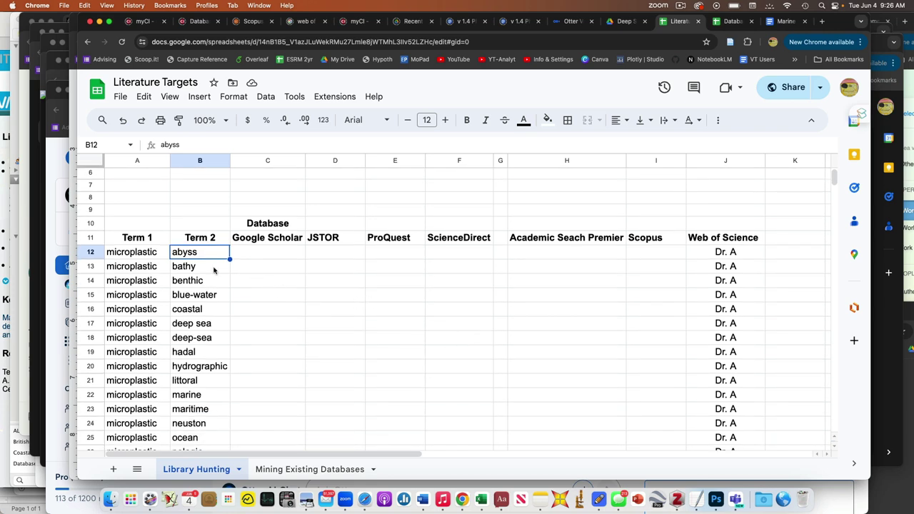
pyautogui.click(153, 255)
pyautogui.click(187, 259)
pyautogui.click(272, 250)
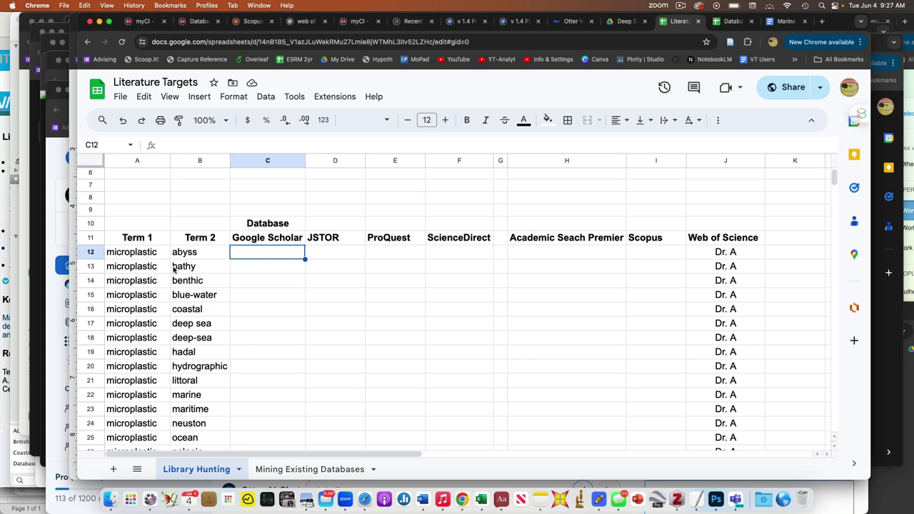
pyautogui.click(129, 257)
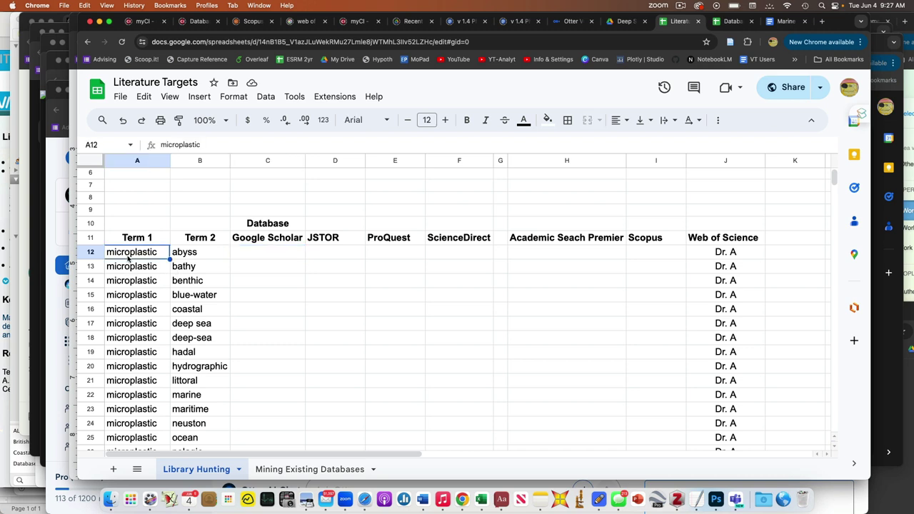
pyautogui.press('Right')
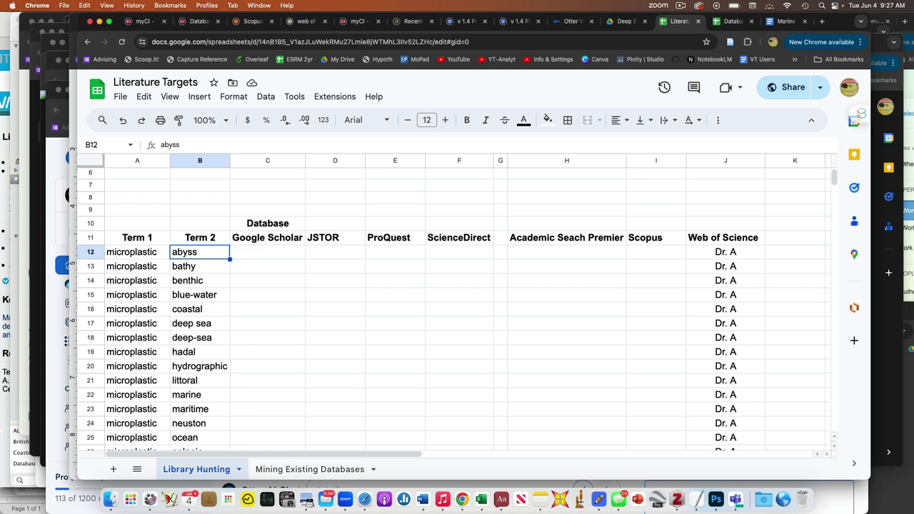
# Insert an empty column between Term 2 and Google Scholar and select its header cell in row 11.
pyautogui.click(264, 163)
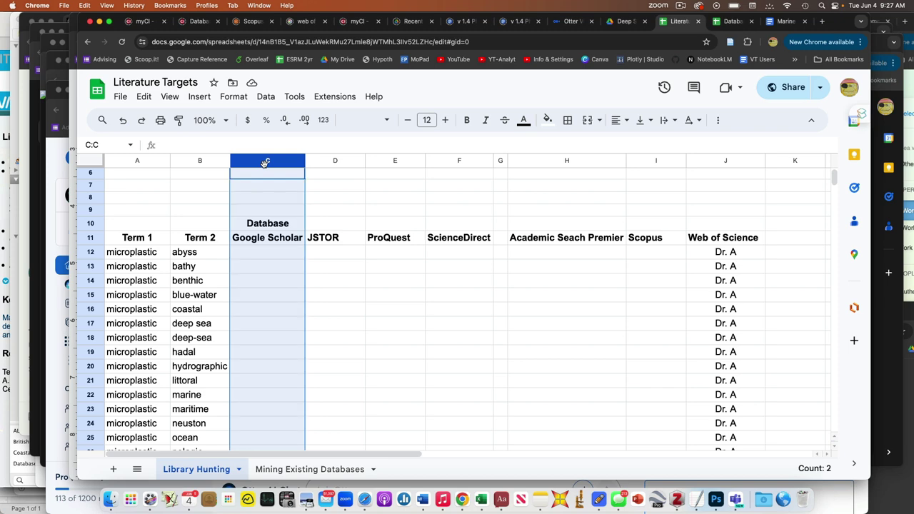
pyautogui.rightClick(264, 163)
pyautogui.click(290, 220)
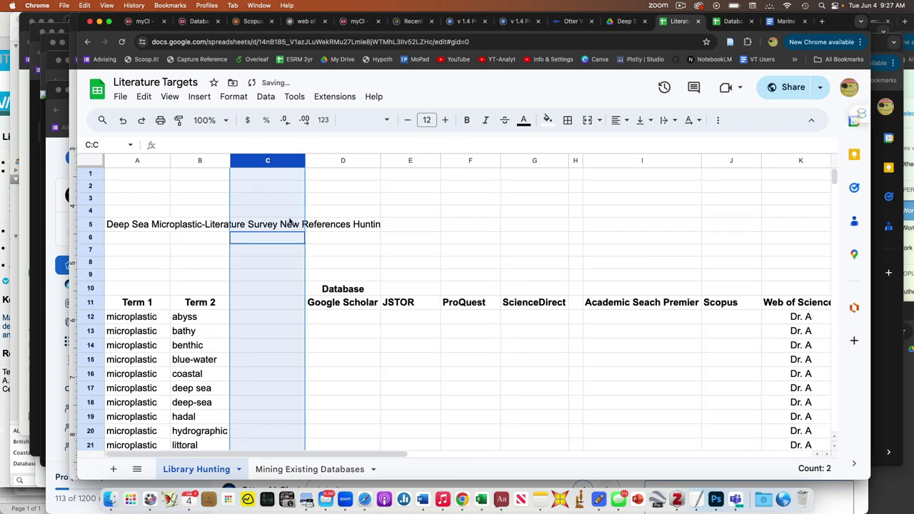
pyautogui.click(264, 298)
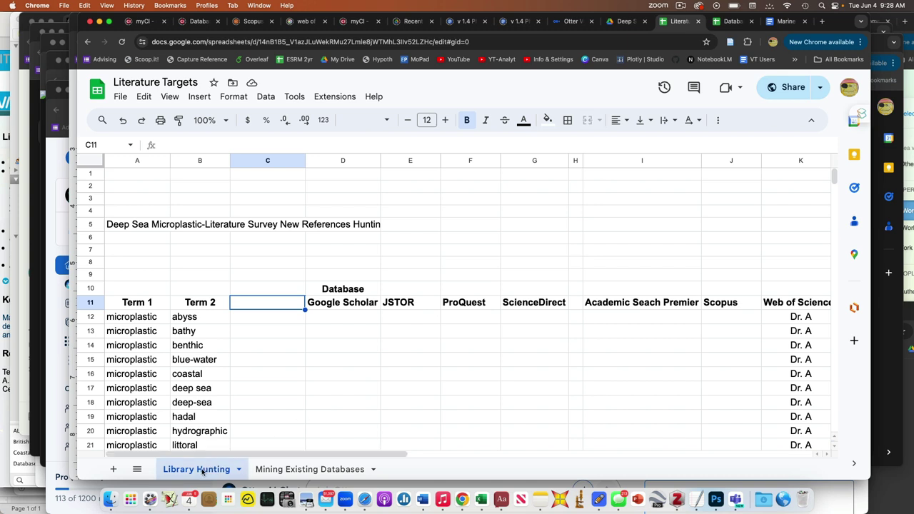
# Show the Mining Existing Databases sheet, and bring up the LITTERBASE site in Safari with its window fully in view.
pyautogui.click(288, 468)
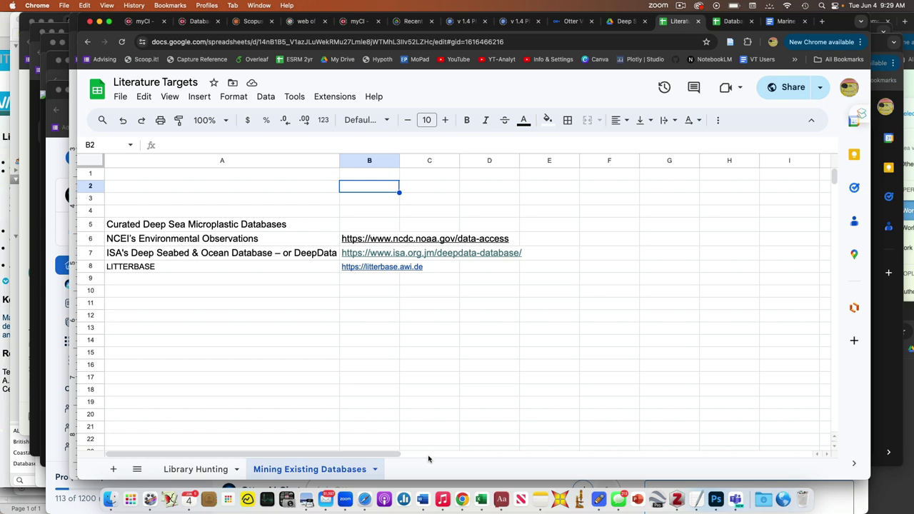
pyautogui.click(370, 499)
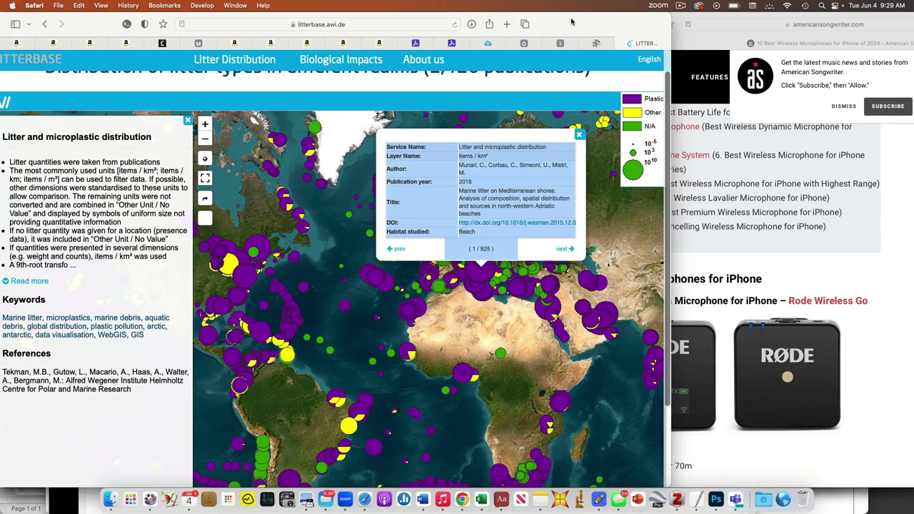
pyautogui.moveTo(573, 22); pyautogui.dragTo(682, 6)
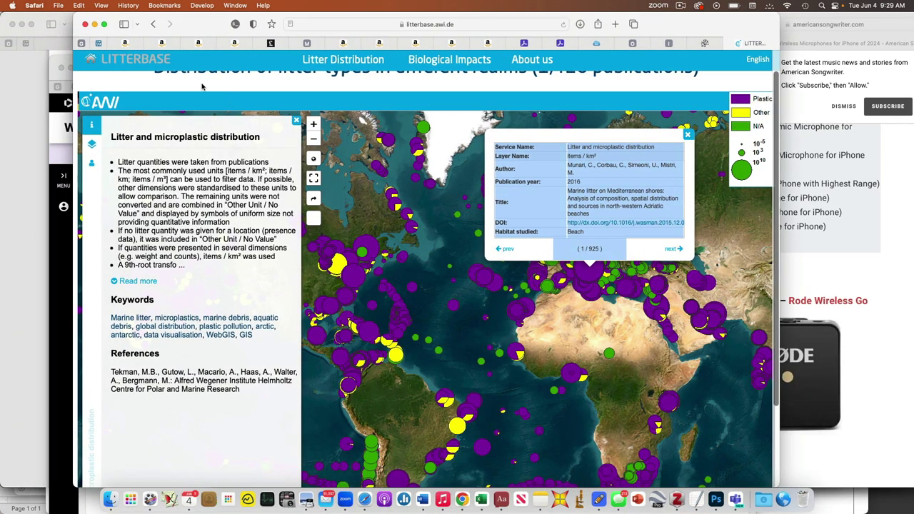
# Open the Litter Distribution Global Map from the LITTERBASE home page and widen the browser window.
pyautogui.click(154, 62)
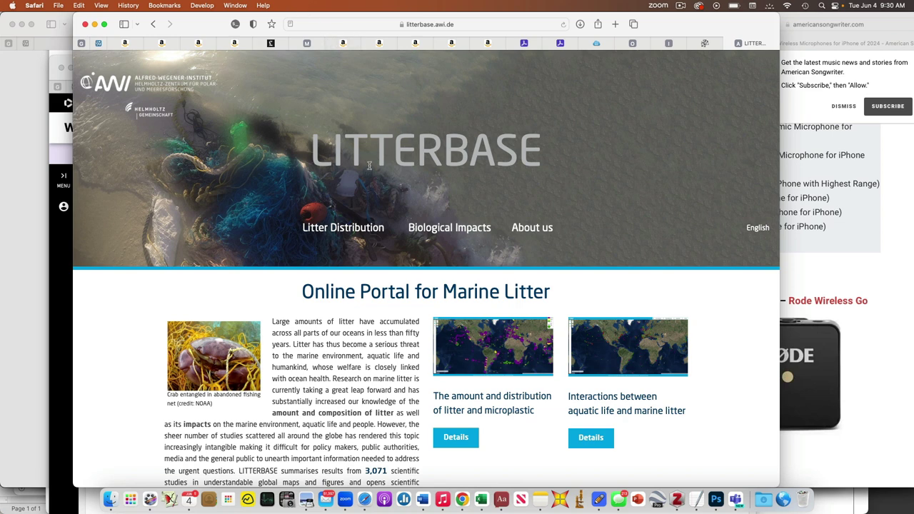
pyautogui.moveTo(363, 228)
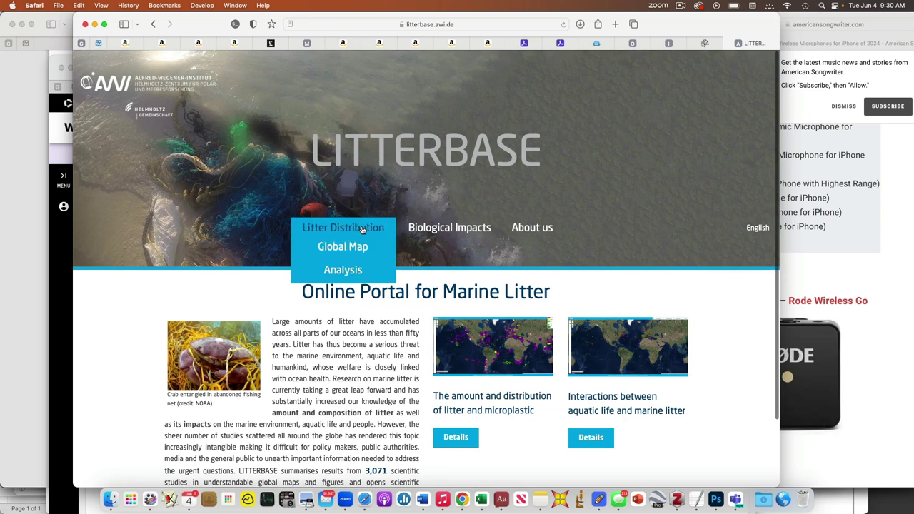
pyautogui.click(352, 247)
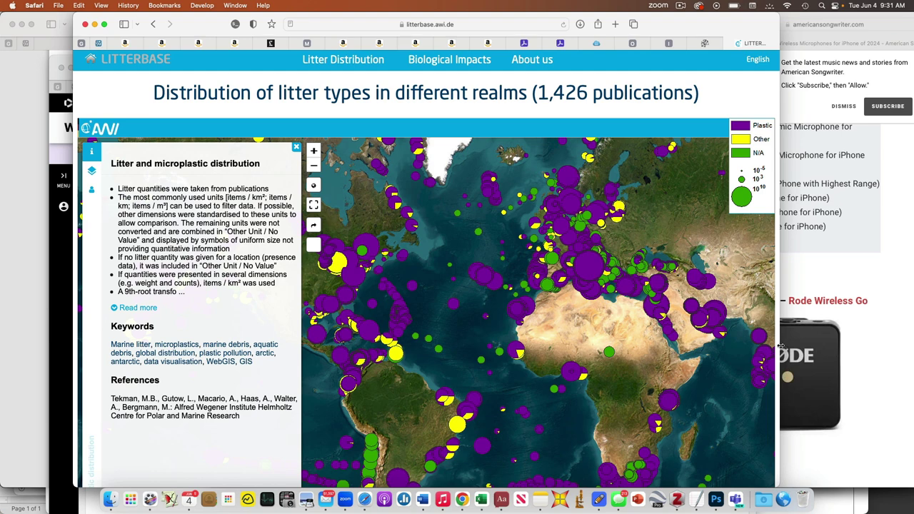
pyautogui.moveTo(781, 346); pyautogui.dragTo(906, 337)
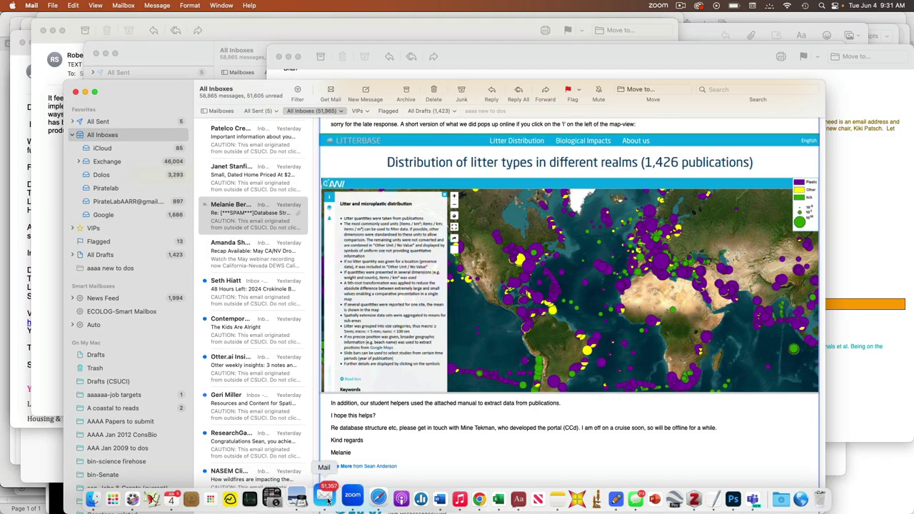
# Switch to Mail and open the attached English LITTERBASE manual from the message about the database.
pyautogui.click(314, 498)
pyautogui.scroll(-3, 374, 384)
pyautogui.scroll(-5, 375, 384)
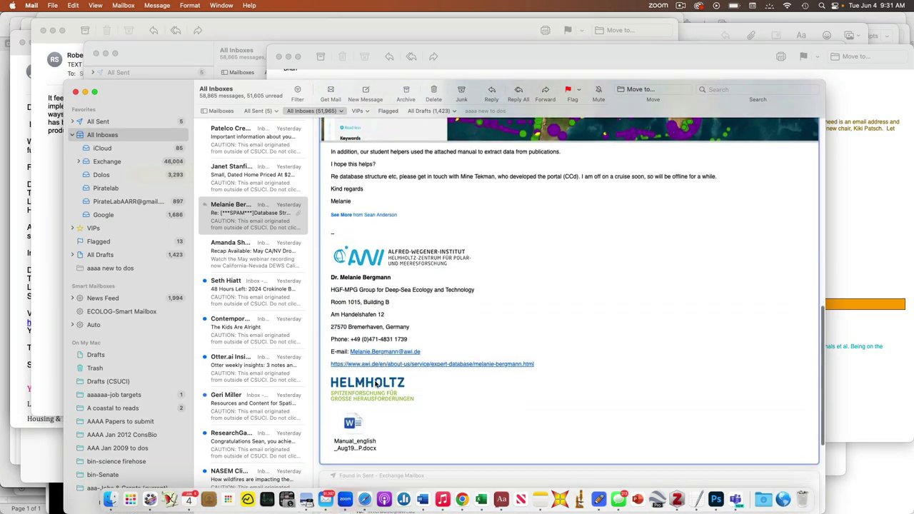
pyautogui.click(355, 347)
pyautogui.doubleClick(355, 347)
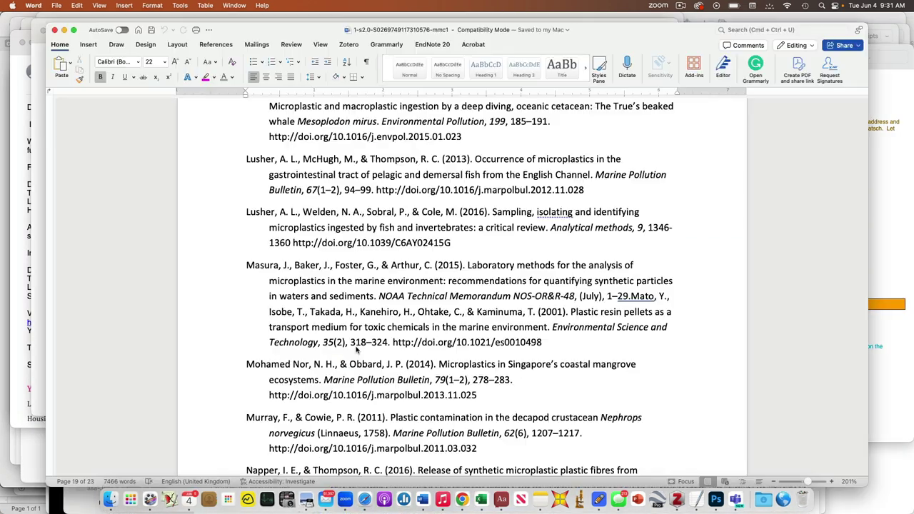
# Skim the LITTERBASE frontend manual in Word and return to its title page.
pyautogui.scroll(-10, 368, 332)
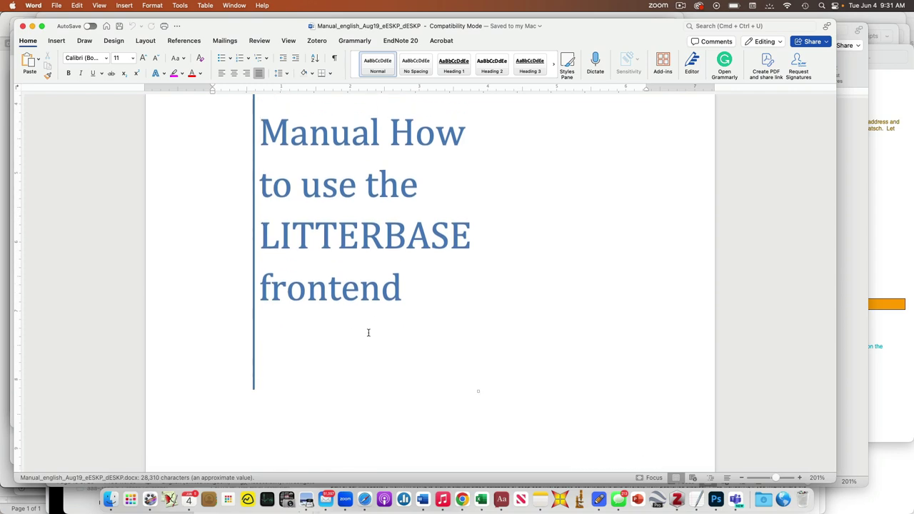
pyautogui.scroll(-5, 368, 332)
pyautogui.scroll(-10, 369, 332)
pyautogui.scroll(-10, 369, 332)
pyautogui.scroll(-20, 368, 332)
pyautogui.scroll(-10, 368, 332)
pyautogui.scroll(15, 368, 332)
pyautogui.scroll(20, 369, 336)
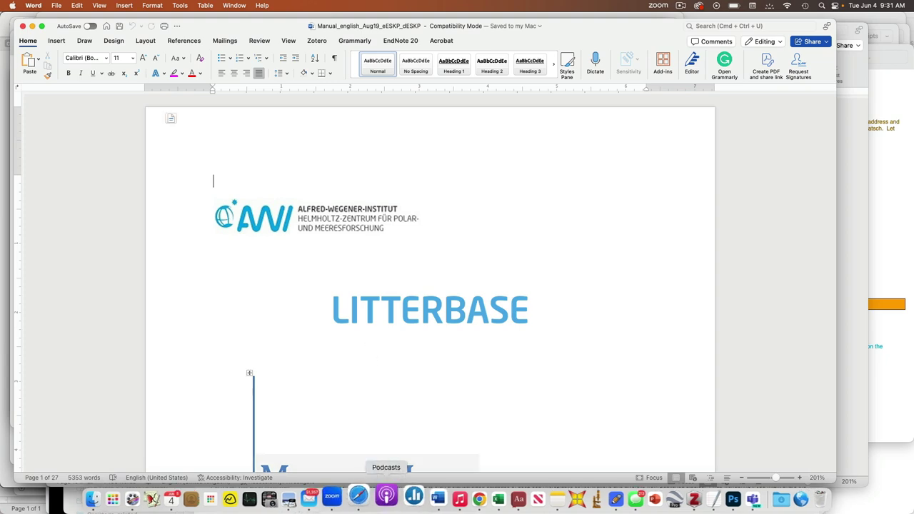
# Return to the LITTERBASE map in Safari and read the publication record of the litter marker near the Azores.
pyautogui.click(364, 498)
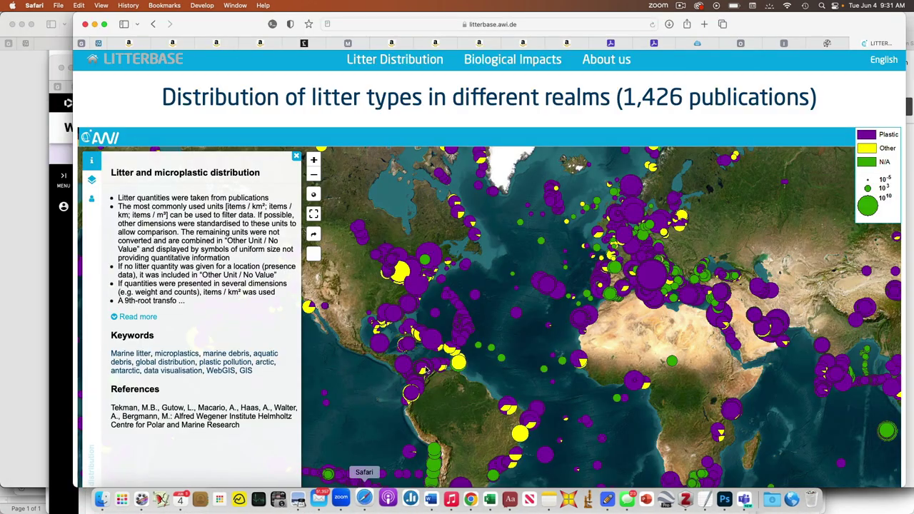
pyautogui.click(546, 287)
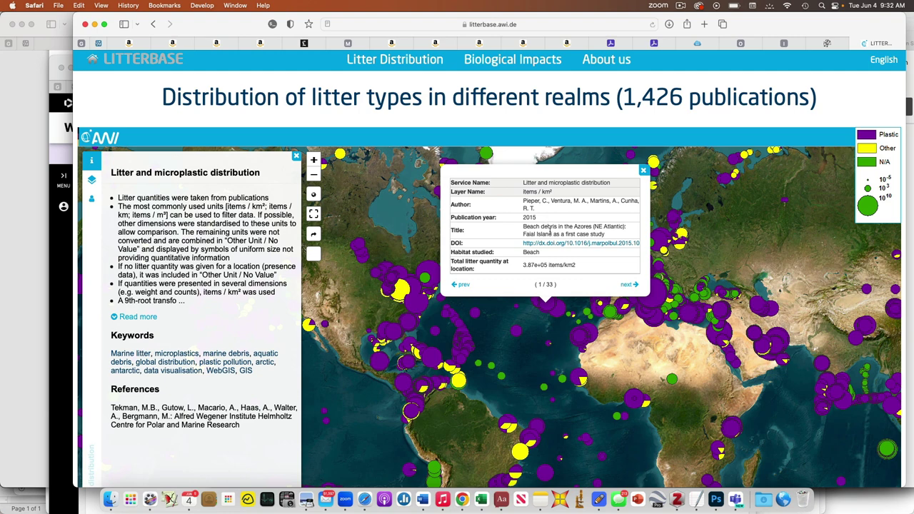
pyautogui.scroll(-3, 551, 233)
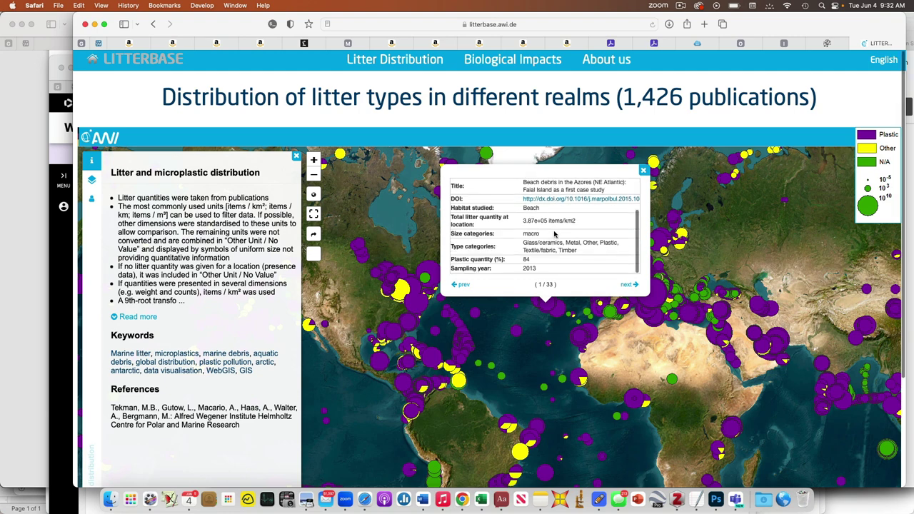
pyautogui.scroll(-2, 554, 234)
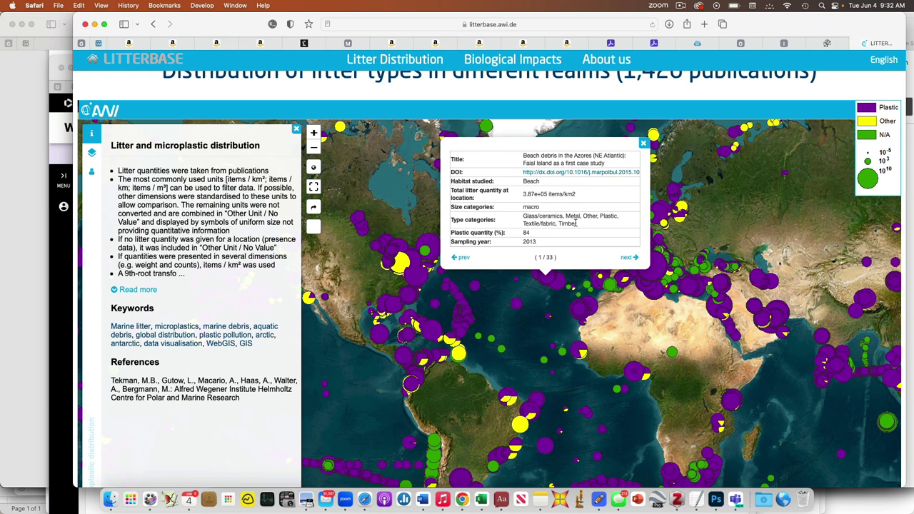
# Browse the marker's following publication records and examine the total litter quantity in the second one.
pyautogui.click(627, 257)
pyautogui.click(627, 258)
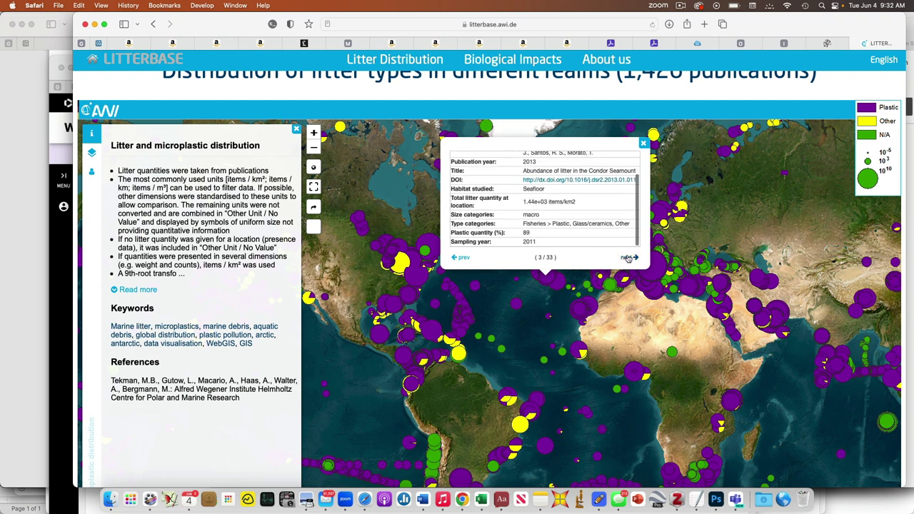
pyautogui.click(463, 257)
pyautogui.tripleClick(575, 208)
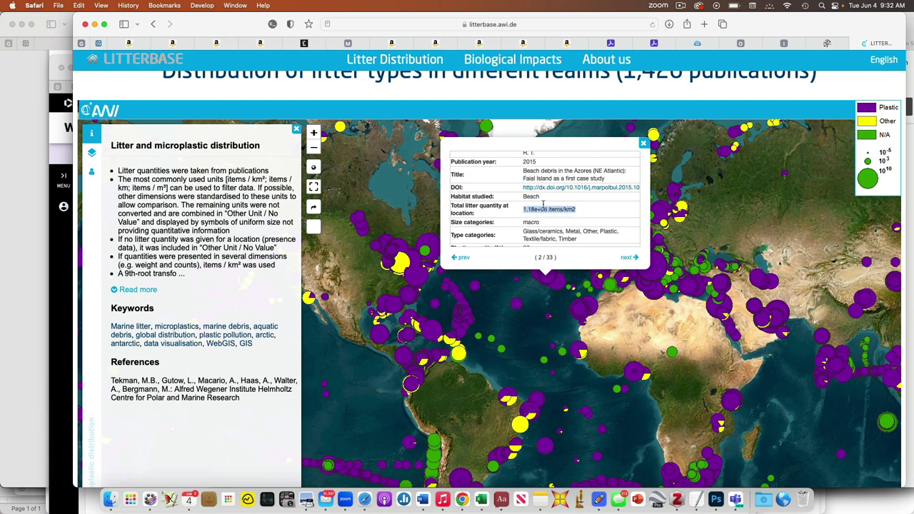
pyautogui.click(596, 208)
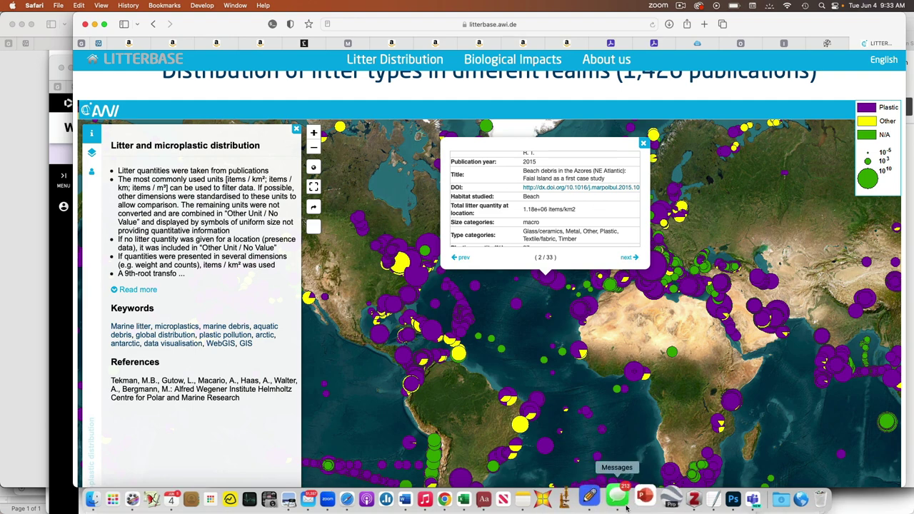
# Switch back to the DeepPlastics library in Zotero.
pyautogui.click(672, 496)
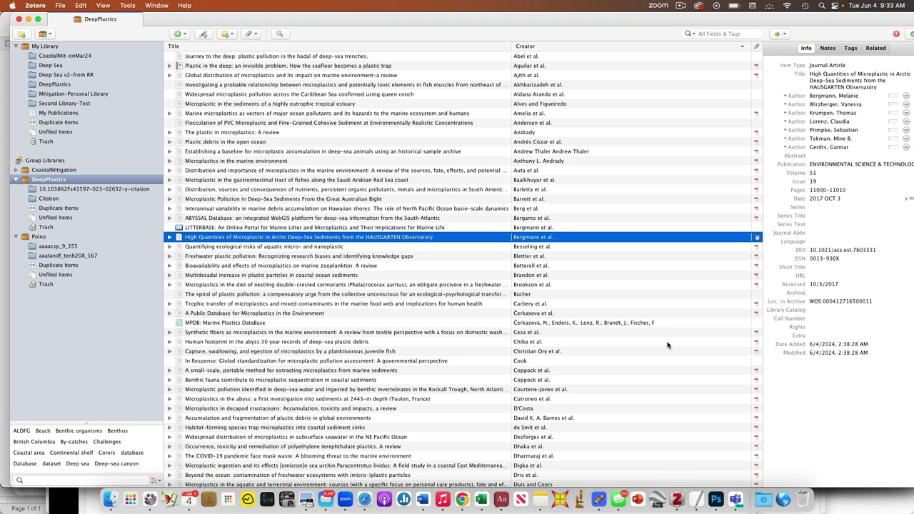
# Switch to the Literature Targets spreadsheet in Chrome and examine the microplastic term pairs and database columns on the Library Hunting sheet.
pyautogui.click(466, 500)
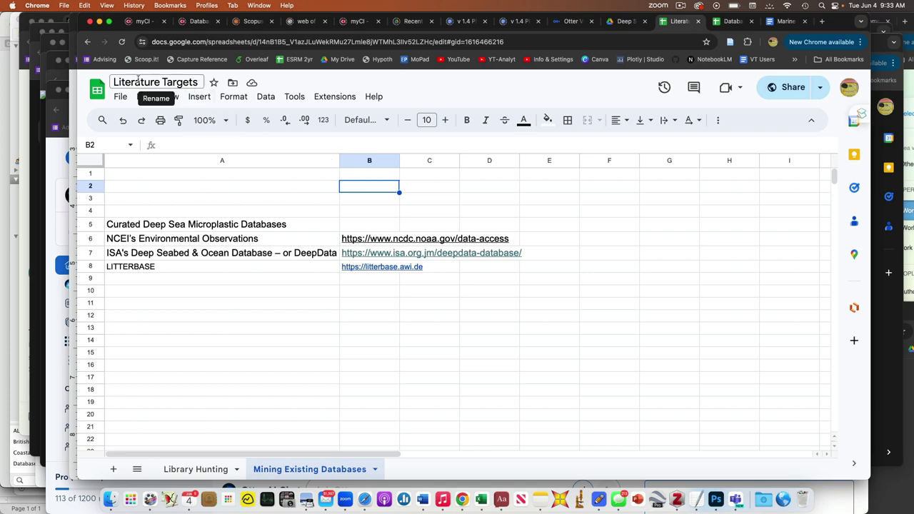
pyautogui.click(194, 469)
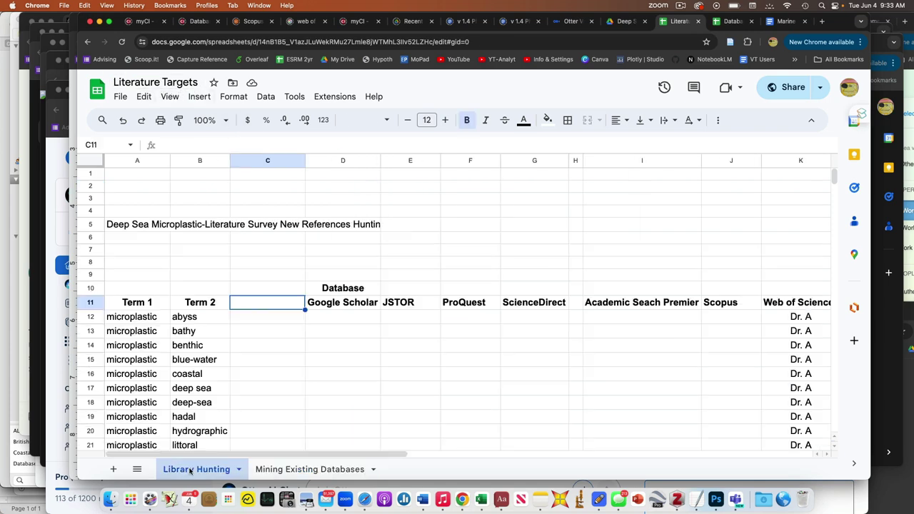
pyautogui.scroll(-10, 252, 387)
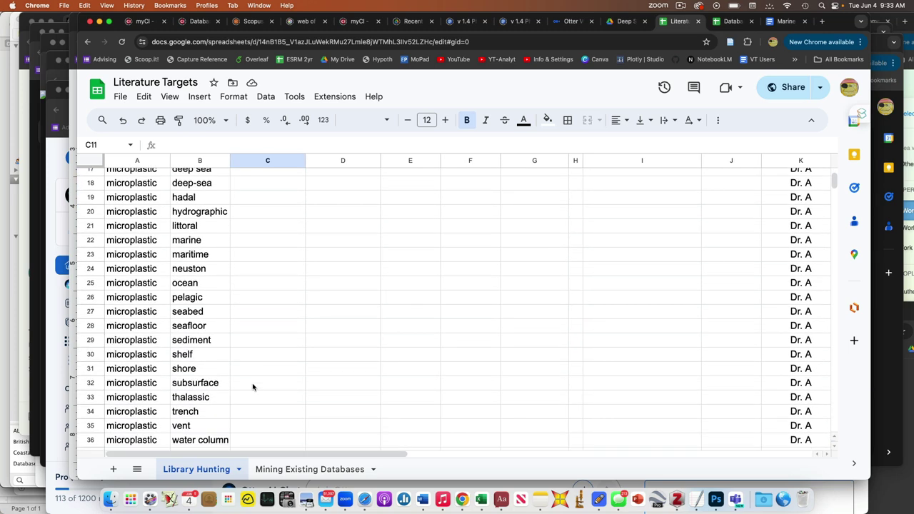
pyautogui.scroll(10, 252, 386)
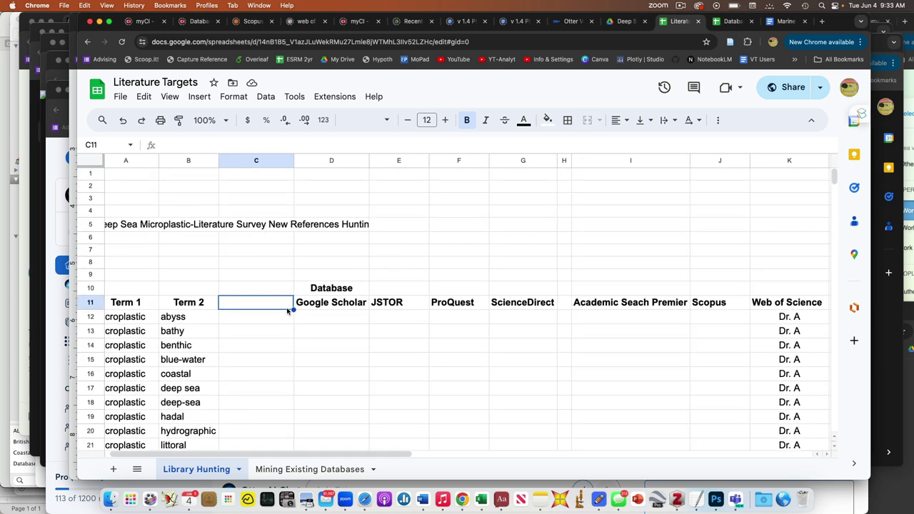
pyautogui.scroll(-2, 377, 326)
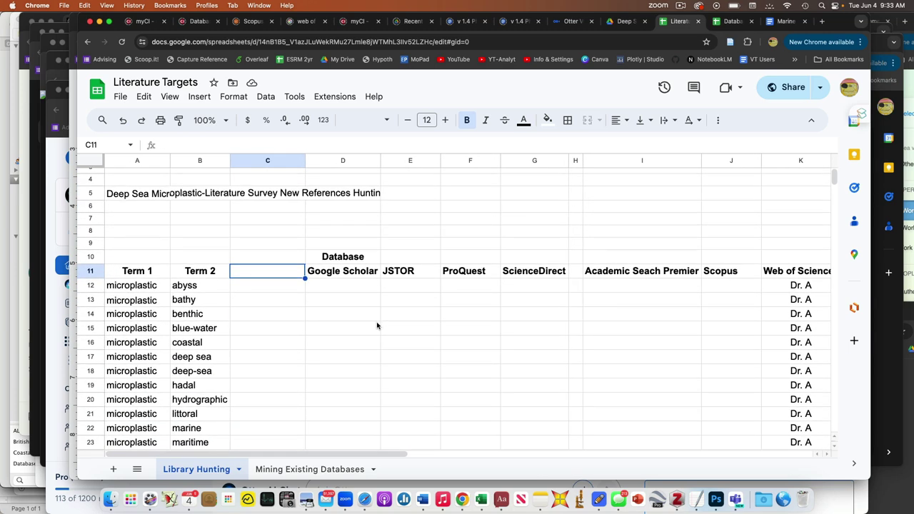
# Review the nanoplastic and microfiber term pairs further down the Library Hunting sheet and return to the column headers.
pyautogui.scroll(-7, 377, 326)
pyautogui.scroll(-11, 377, 325)
pyautogui.scroll(-5, 377, 326)
pyautogui.scroll(-3, 167, 316)
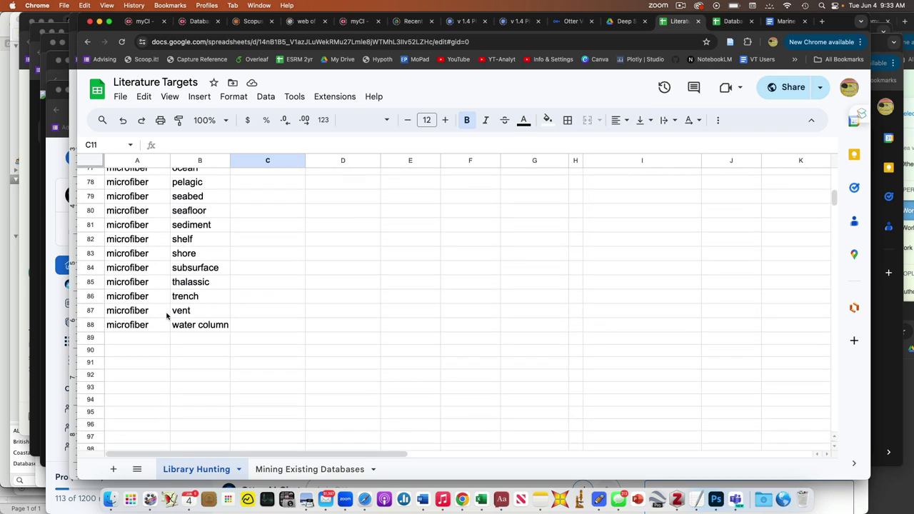
pyautogui.scroll(13, 167, 317)
pyautogui.scroll(2, 167, 316)
pyautogui.scroll(-9, 157, 293)
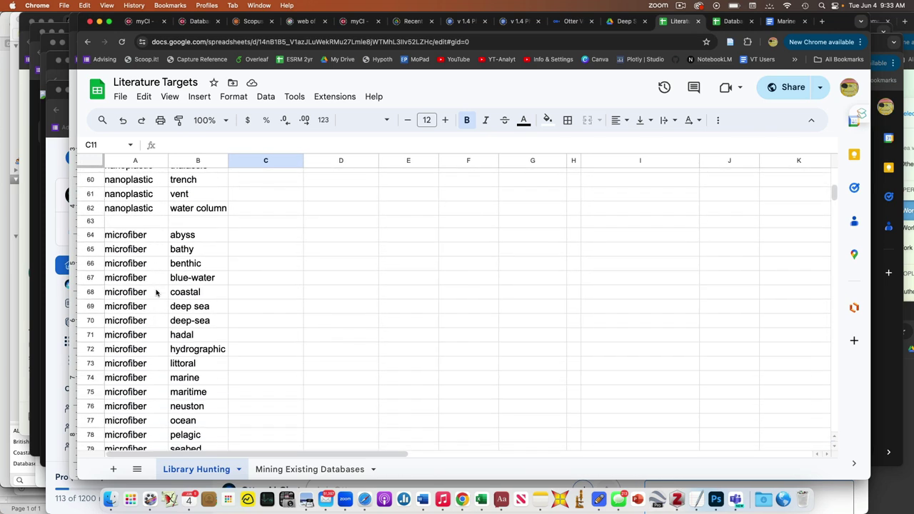
pyautogui.scroll(3, 153, 288)
pyautogui.hscroll(1, 152, 287)
pyautogui.scroll(11, 152, 287)
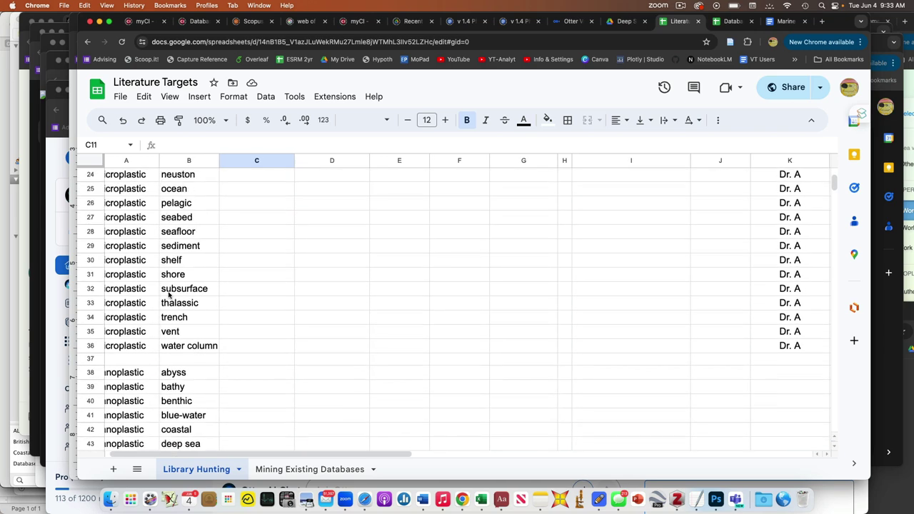
pyautogui.scroll(5, 179, 341)
pyautogui.hscroll(-1, 179, 340)
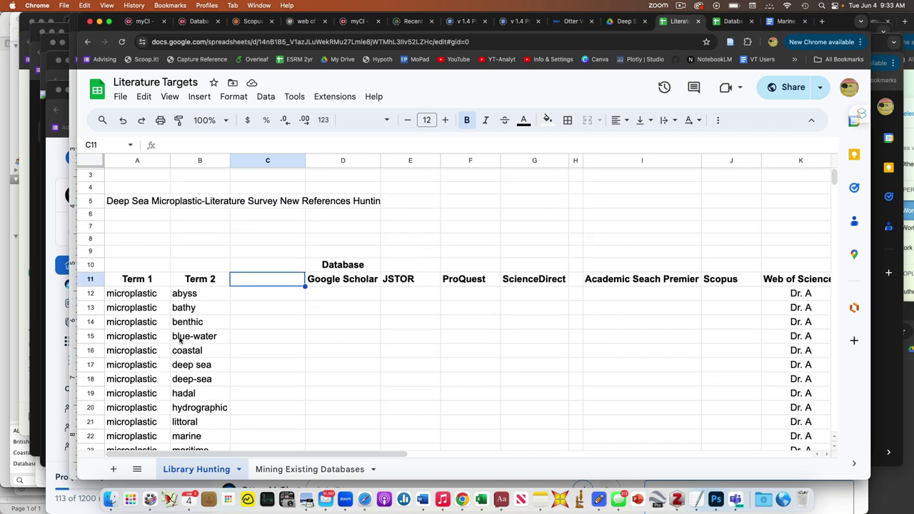
pyautogui.scroll(-2, 186, 338)
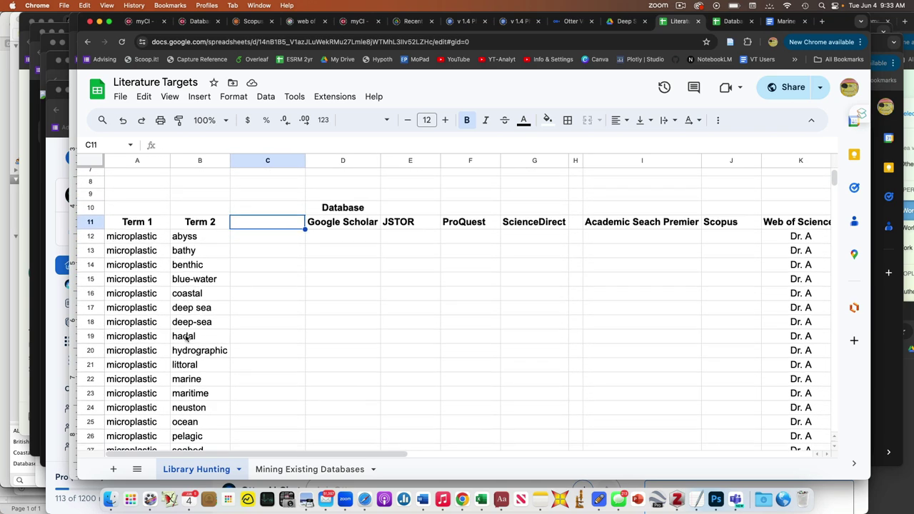
# Mark the Google Scholar search for "microplastic" and "bathy" with an x in cell D13.
pyautogui.click(350, 236)
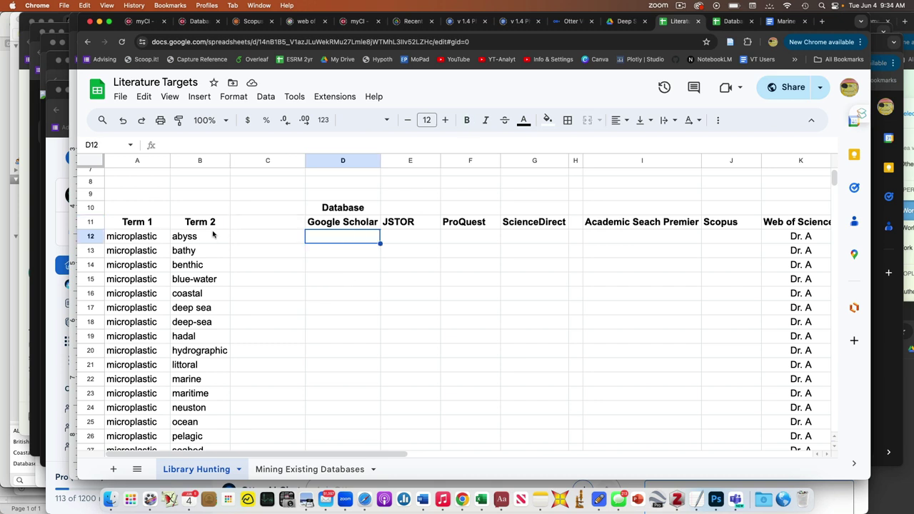
pyautogui.click(317, 254)
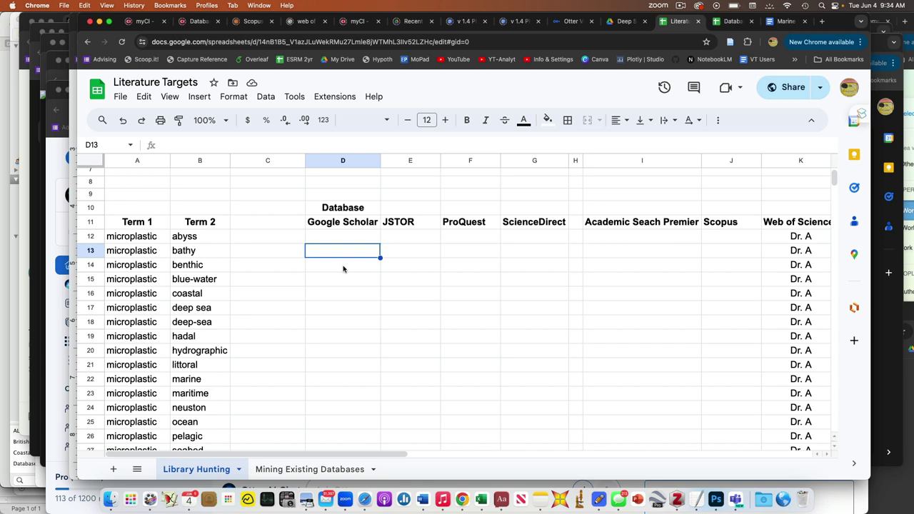
pyautogui.write('x')
pyautogui.press('Return')
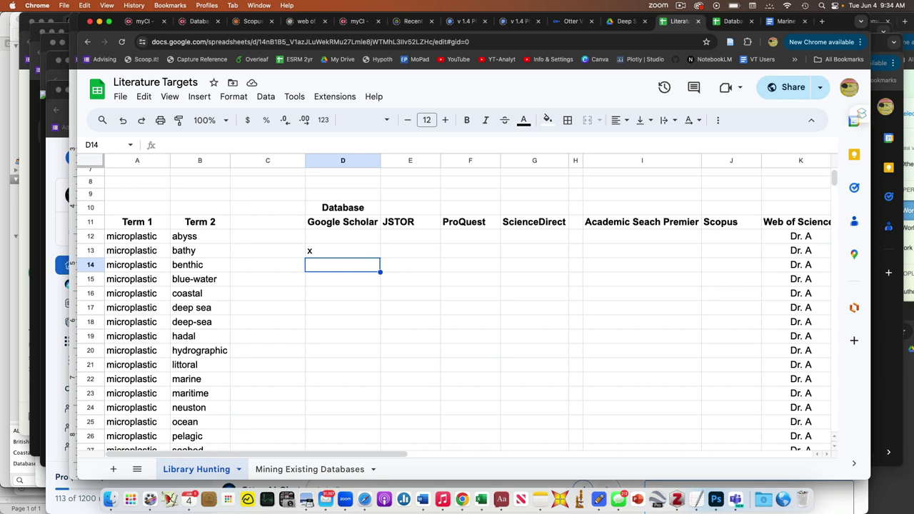
# Return to the Mining Existing Databases sheet and select the empty cell A11 below the database list.
pyautogui.click(316, 470)
pyautogui.click(319, 305)
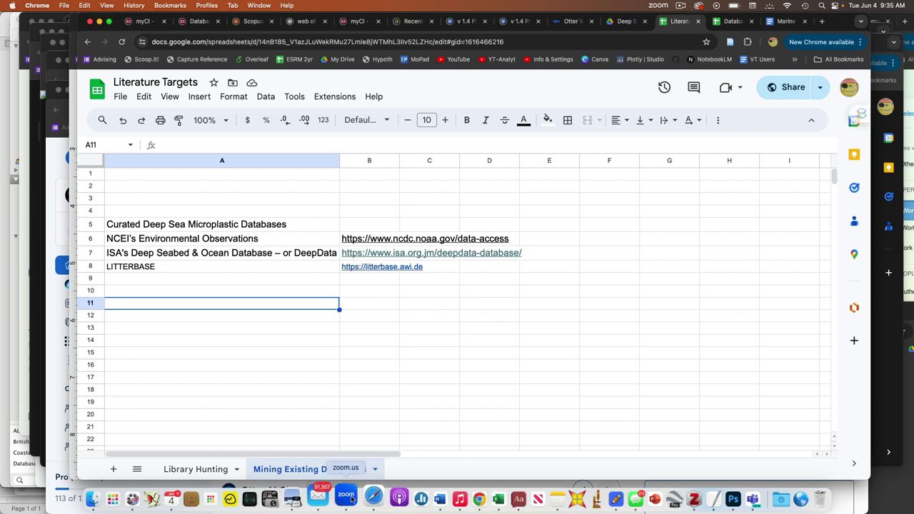
# Switch to the LITTERBASE frontend manual in Word and look over its title page.
pyautogui.click(426, 498)
pyautogui.scroll(-10, 439, 261)
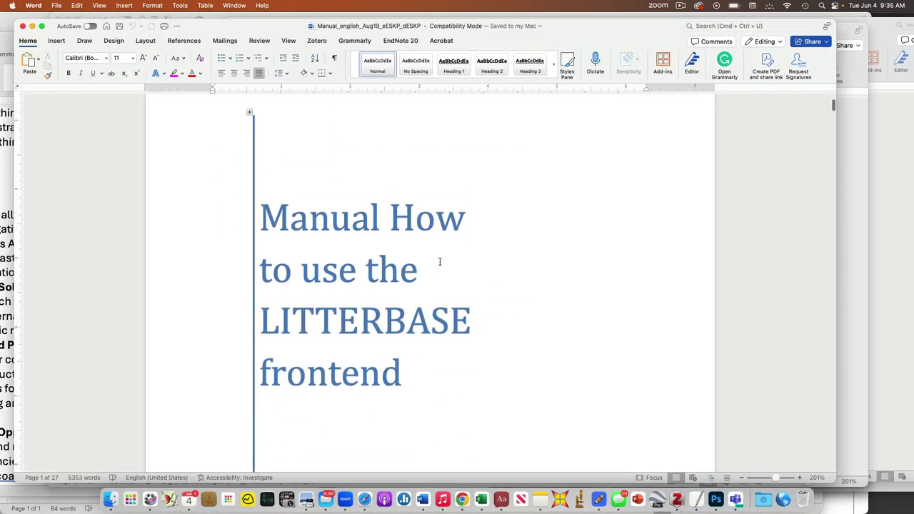
pyautogui.scroll(-5, 439, 261)
pyautogui.scroll(10, 439, 261)
pyautogui.scroll(3, 439, 263)
pyautogui.scroll(-3, 439, 262)
pyautogui.scroll(3, 439, 263)
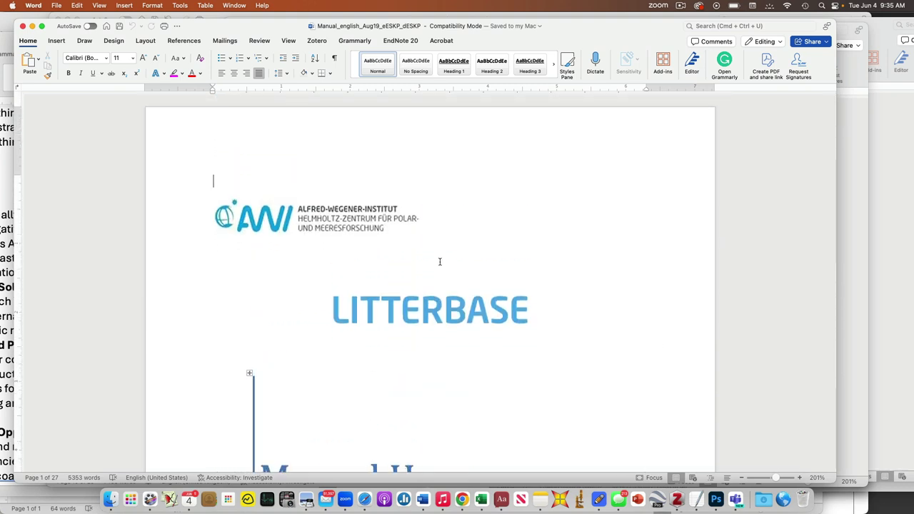